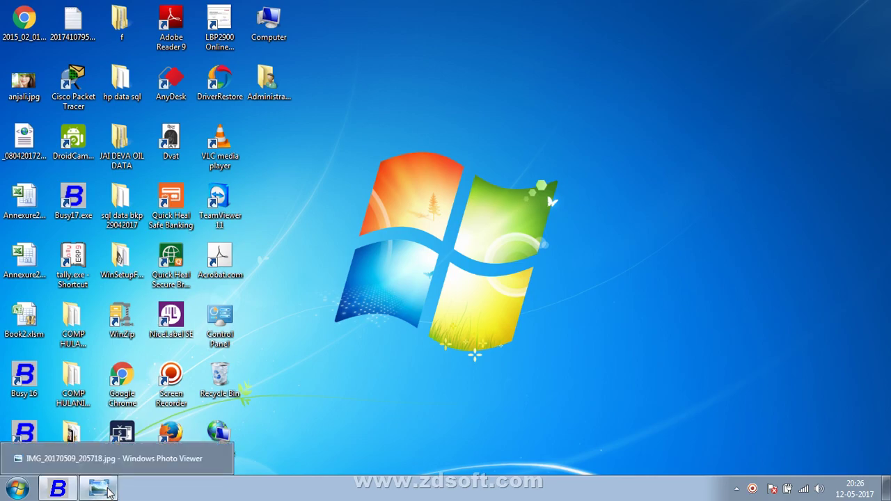
Step: Bring up the photo IMG_20170509_205718.jpg and review its handwritten lot-wise, ledger and sales report layouts
click(101, 489)
scroll(335, 198, up, 3)
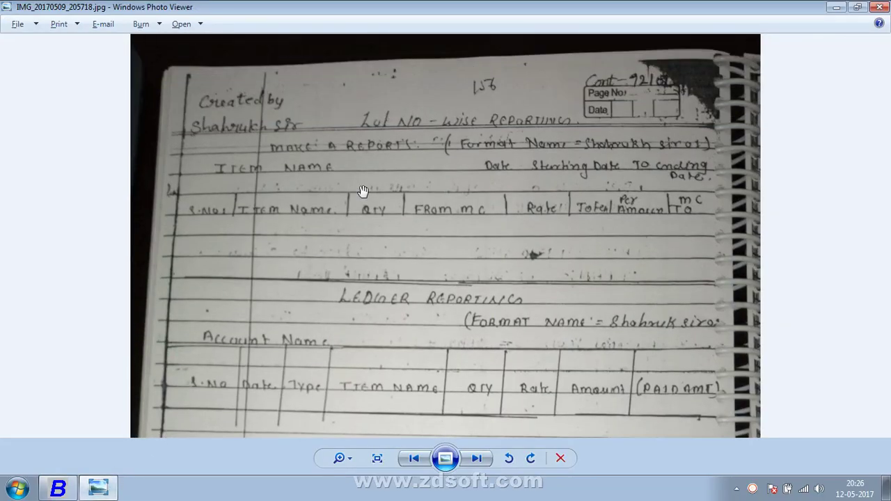
scroll(407, 409, down, 4)
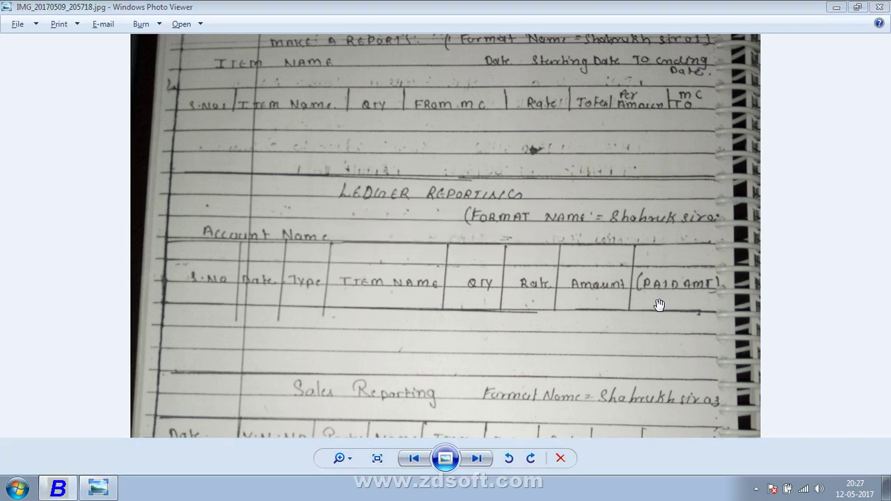
Step: Switch to Busy 17 and display the account ledger for the named party, keeping the offered dates and options
key(alt+Tab)
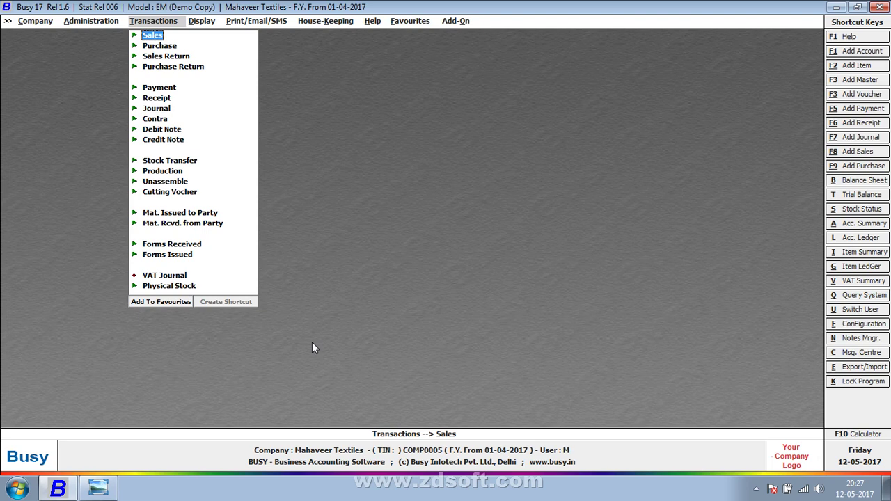
text(l)
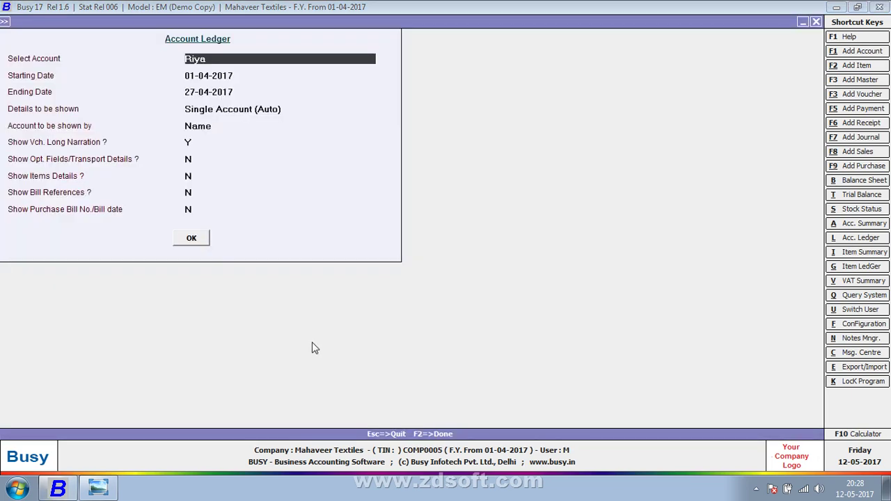
text(pawan)
key(Return)
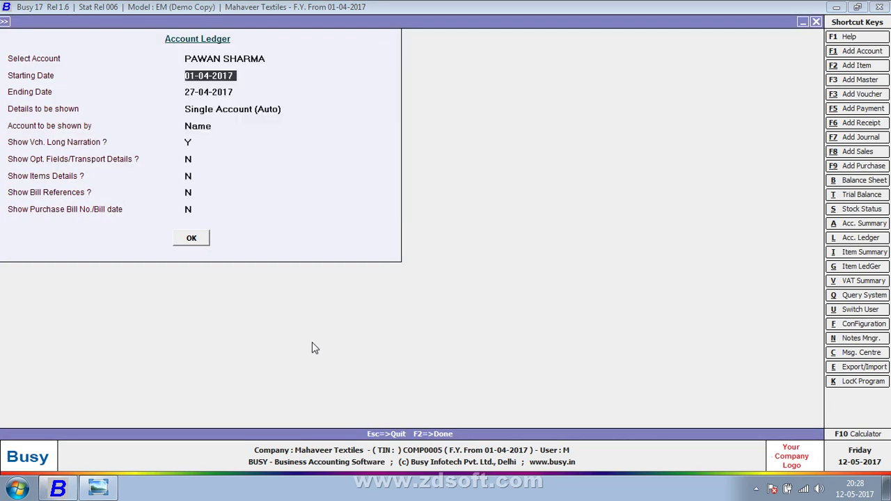
key(F2)
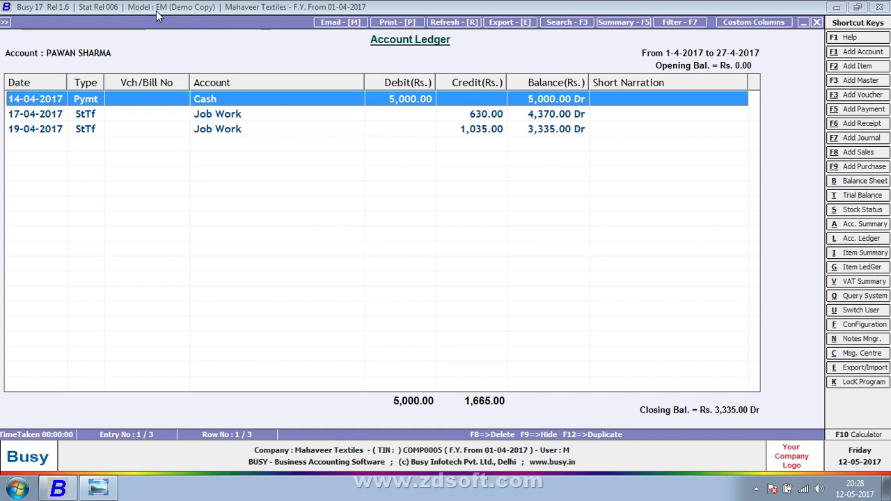
Step: Create a new custom column format for the account ledger, naming it after the instructor with the suffix 01
click(753, 23)
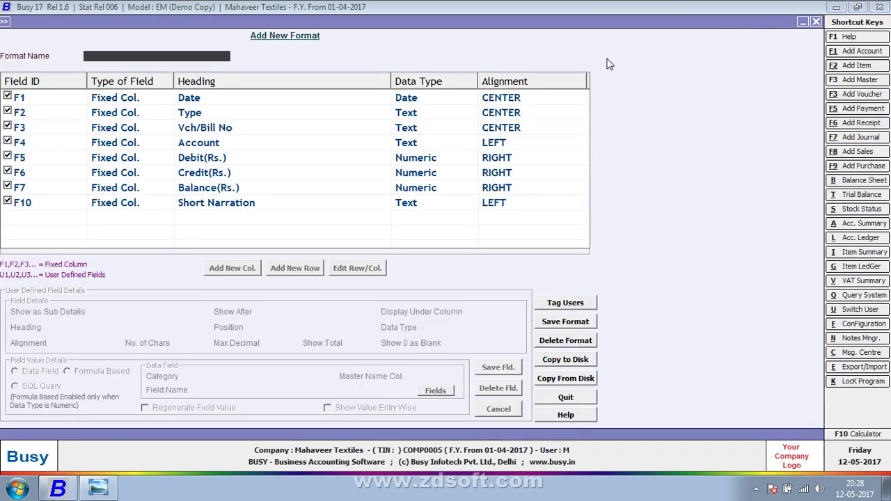
text(shahrukh sir 01)
key(Return)
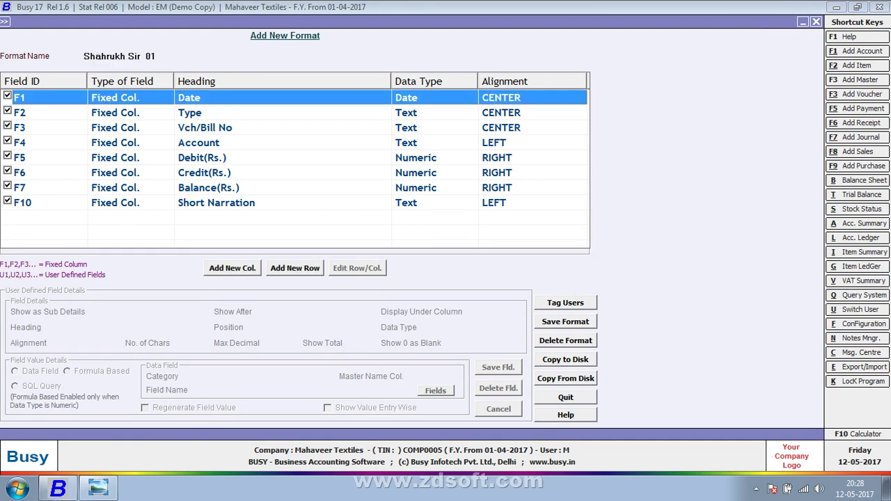
Step: Check the Ledger Reporting column layout in the photographed notes, and return to the new format in Busy
key(alt+Tab)
drag(350, 172, 319, 230)
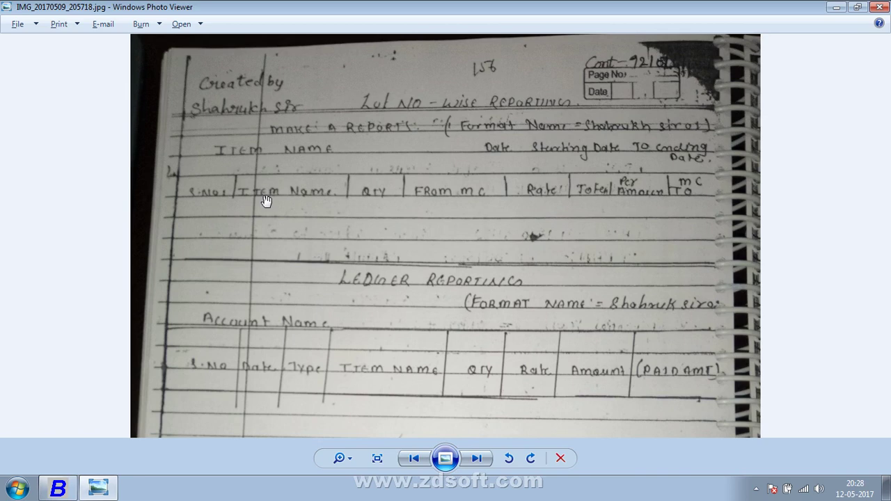
drag(264, 298, 297, 158)
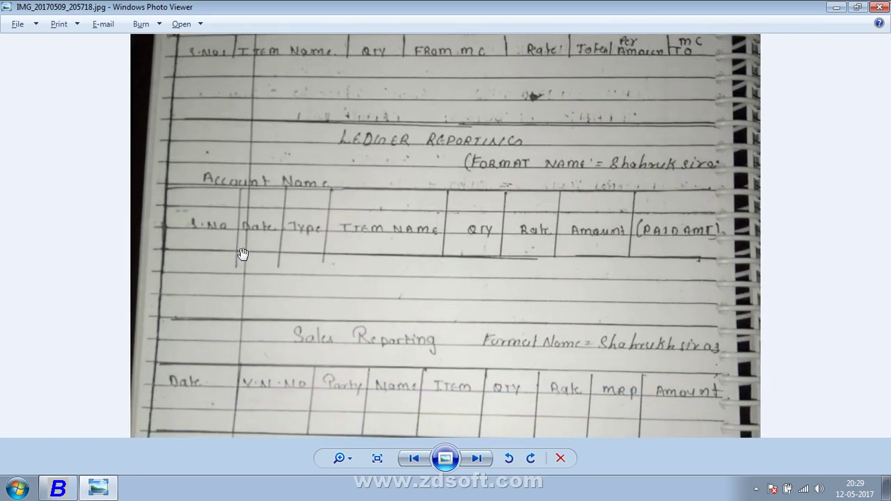
drag(241, 255, 243, 236)
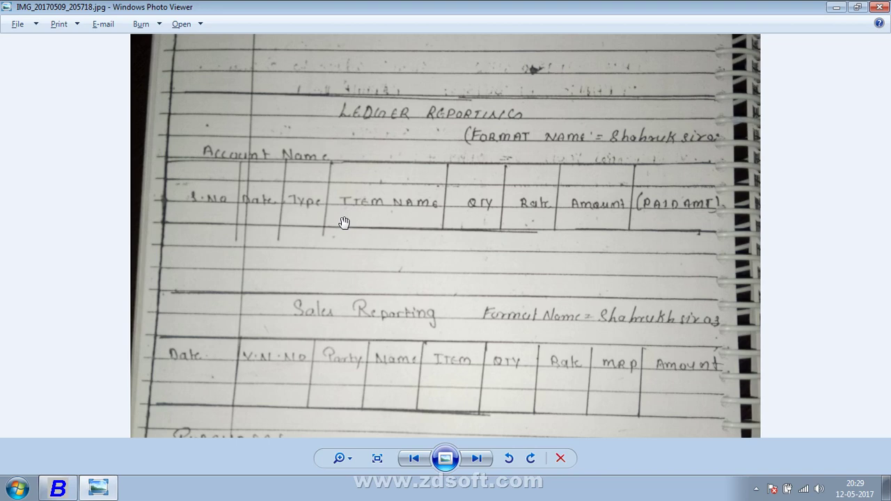
key(alt+Tab)
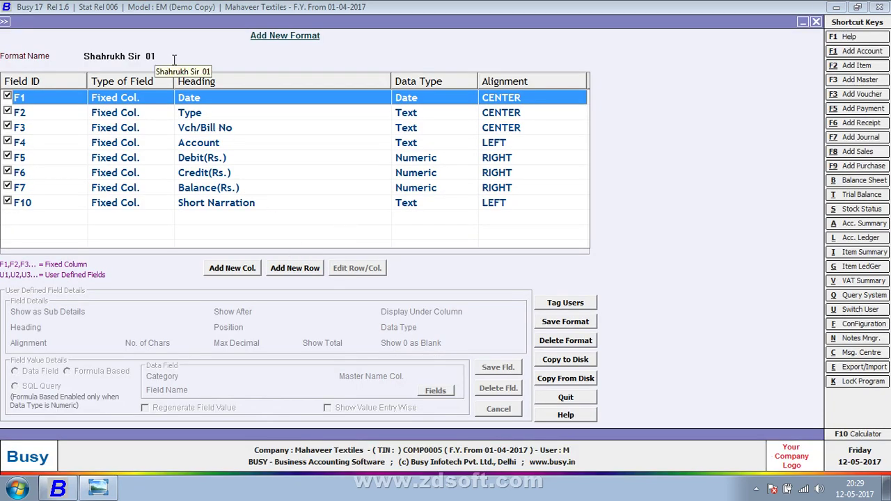
Step: Save the new ledger format and leave the account ledger report
click(562, 320)
click(477, 271)
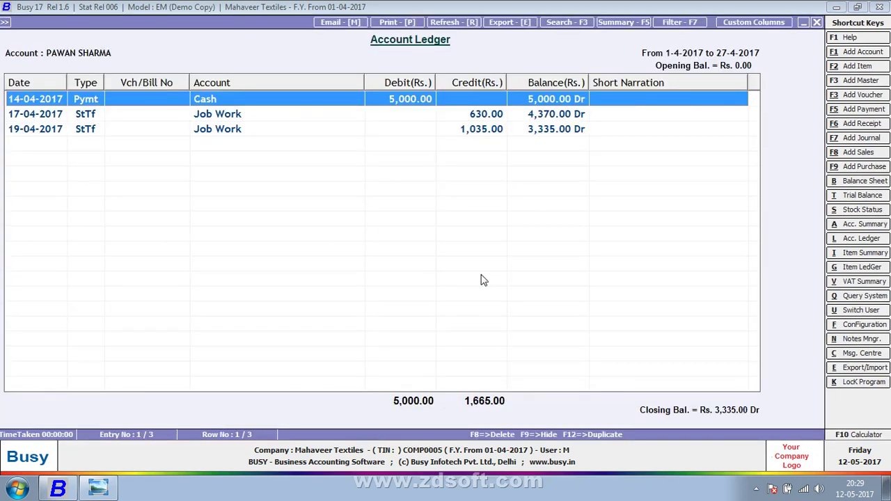
key(Escape)
key(Escape)
Step: Display the account ledger using the saved custom format with suffix 01, and open that format for modification
key(l)
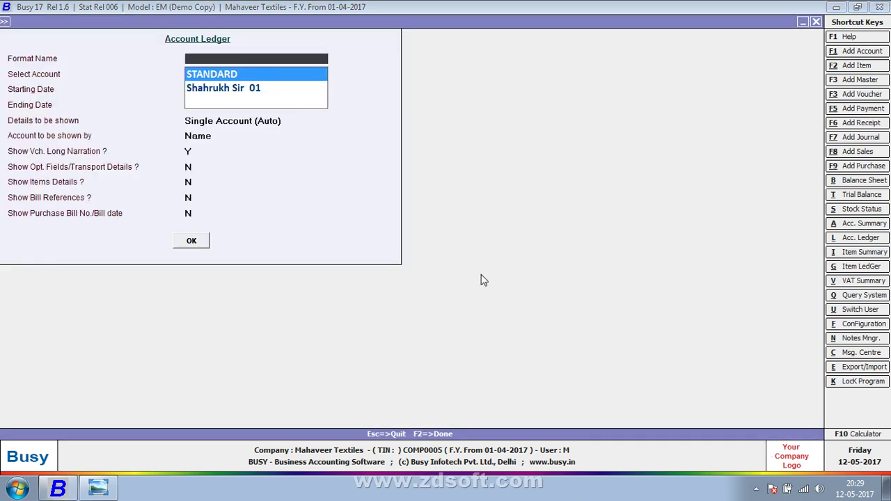
key(Down)
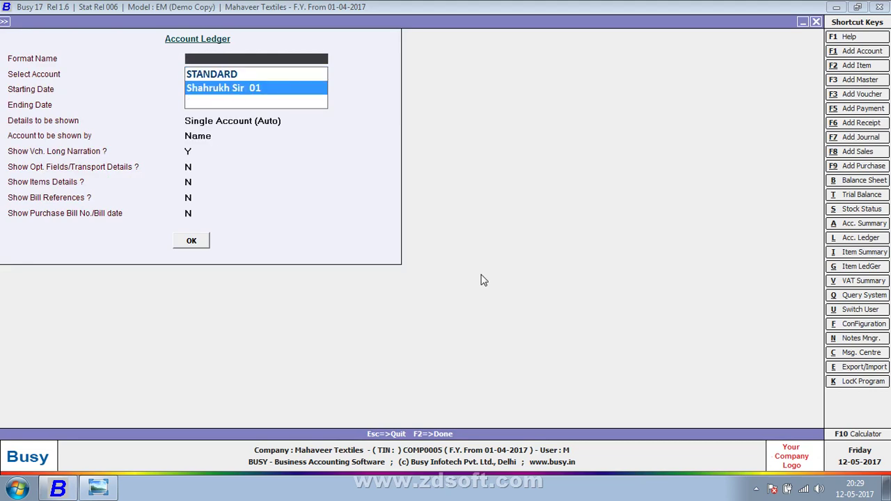
key(Return)
key(F2)
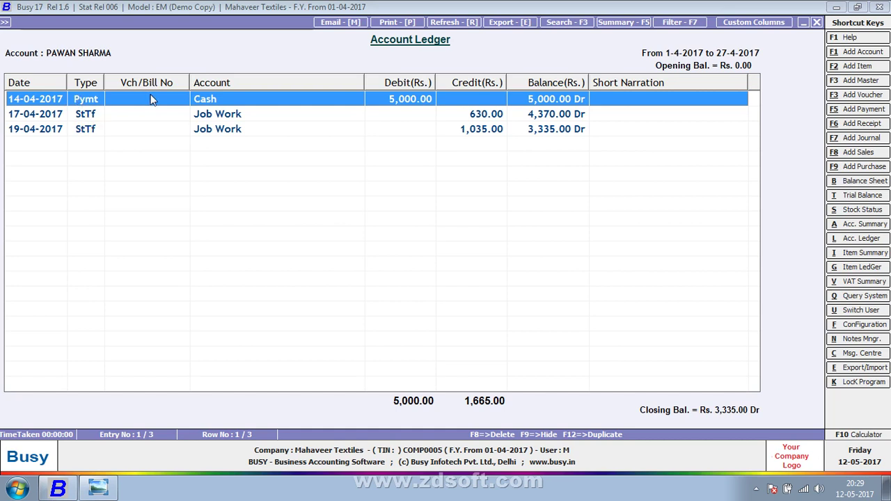
click(738, 22)
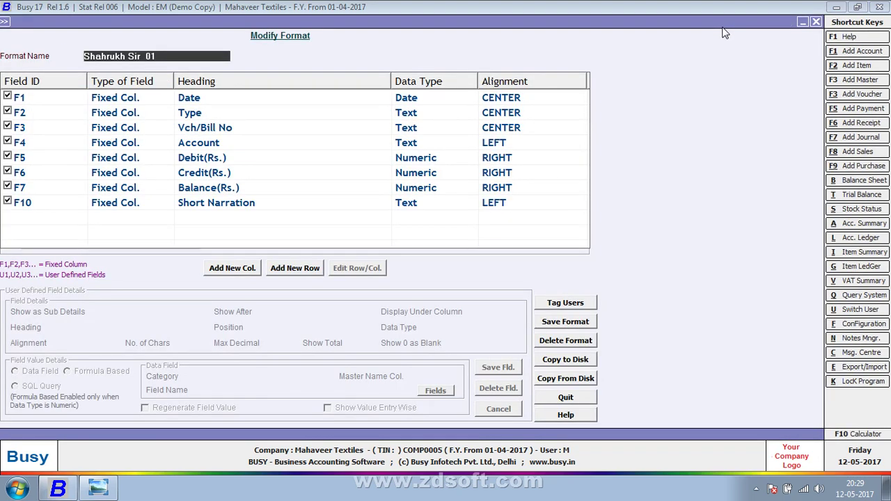
click(218, 274)
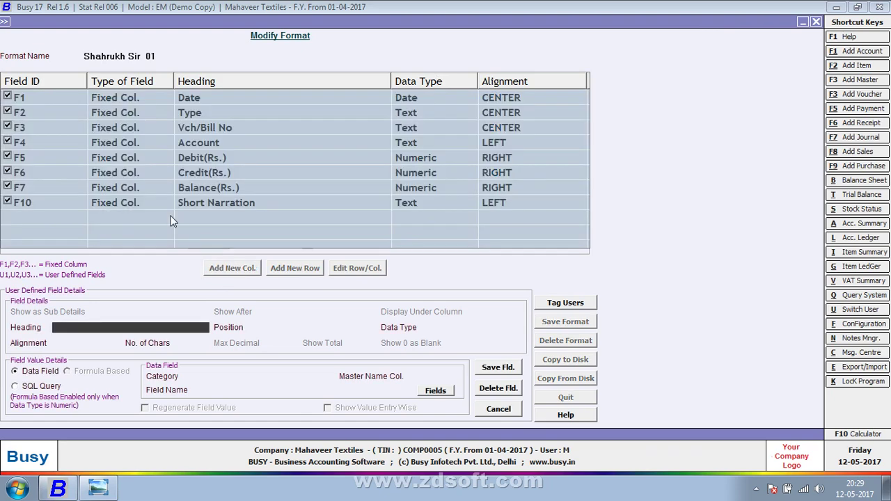
key(Escape)
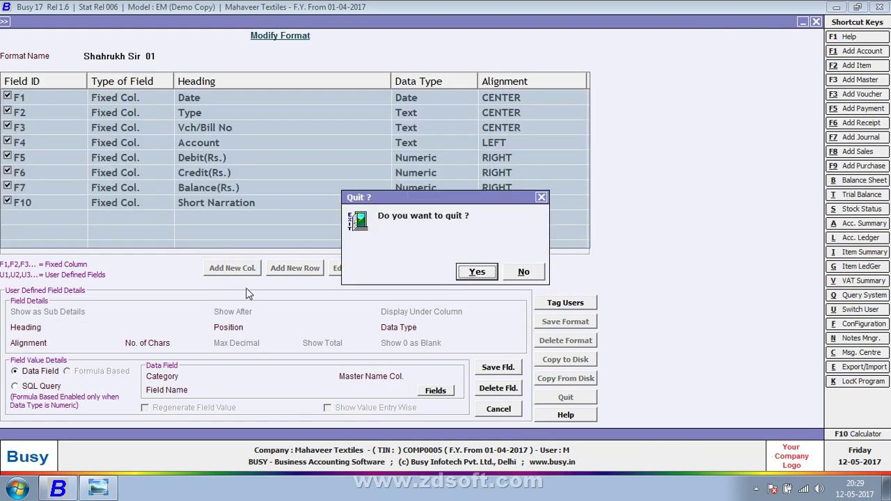
key(Return)
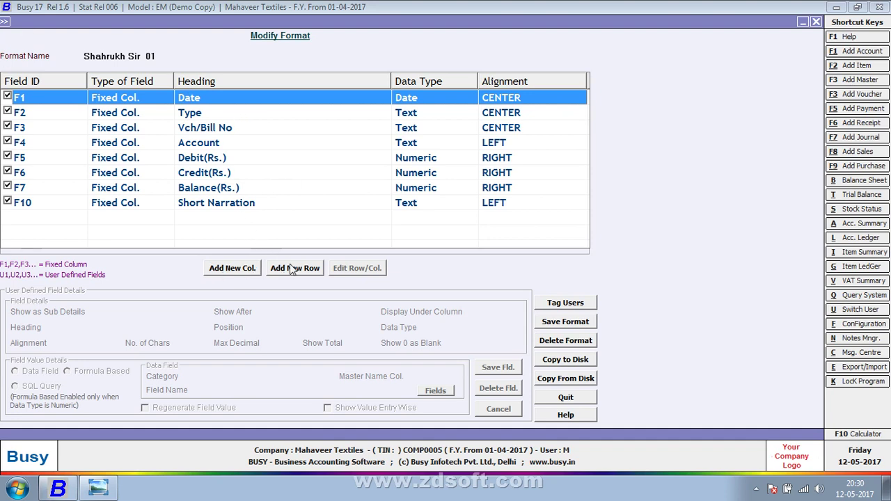
Step: Start adding a new user-defined column to the ledger format
click(232, 268)
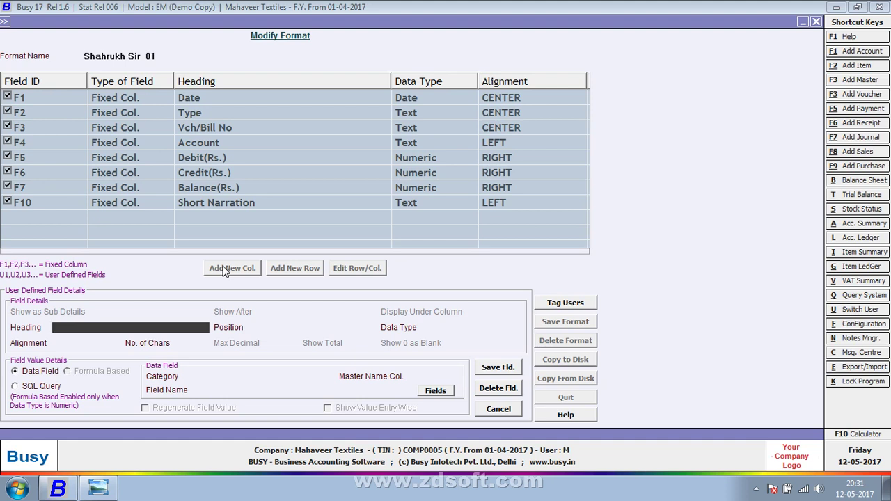
Step: Launch Microsoft Office Excel 2007 with a blank workbook and maximize its window
key(super)
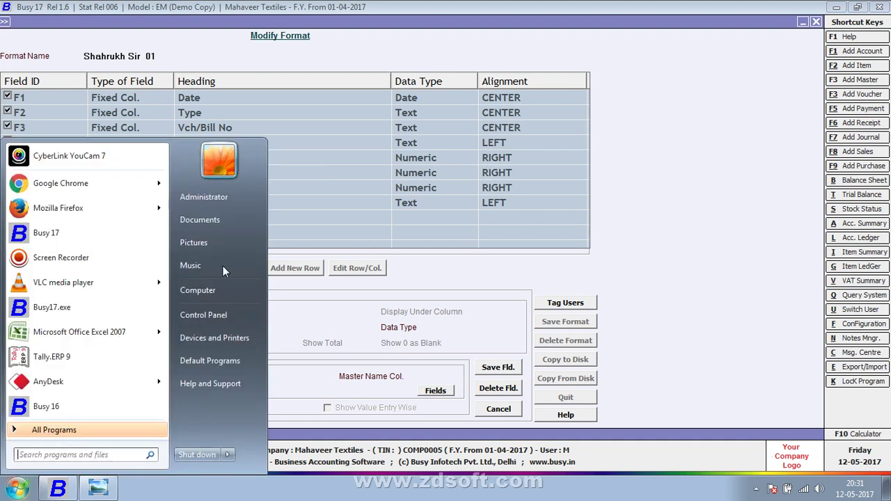
text(excel)
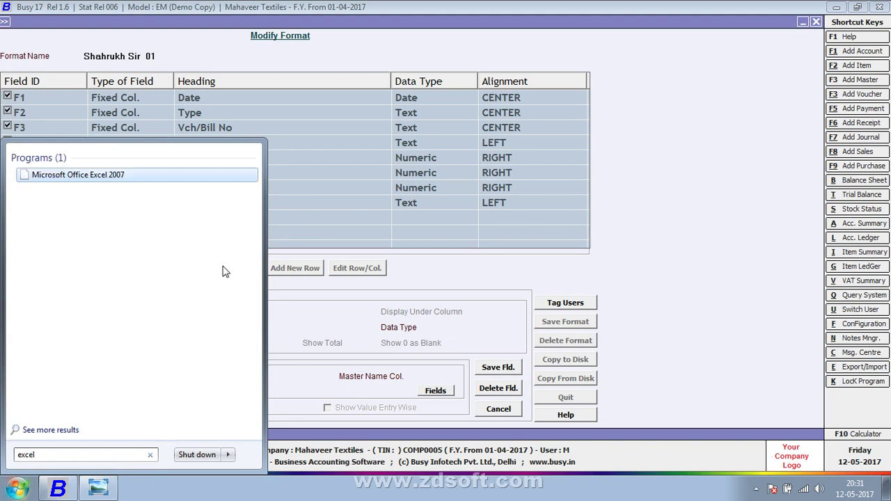
key(Escape)
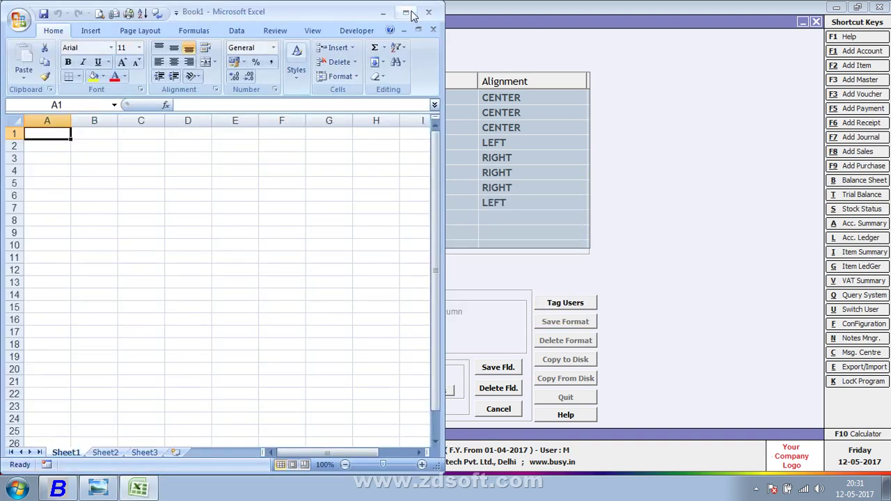
click(407, 13)
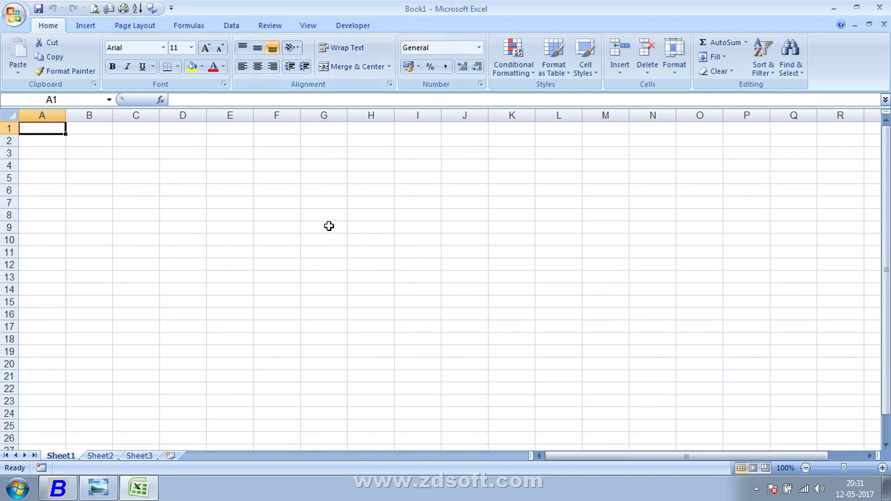
Step: Demonstrate columns versus rows on the blank sheet by selecting columns D, E and F, a block of rows, and columns A, B and C in turn
click(183, 115)
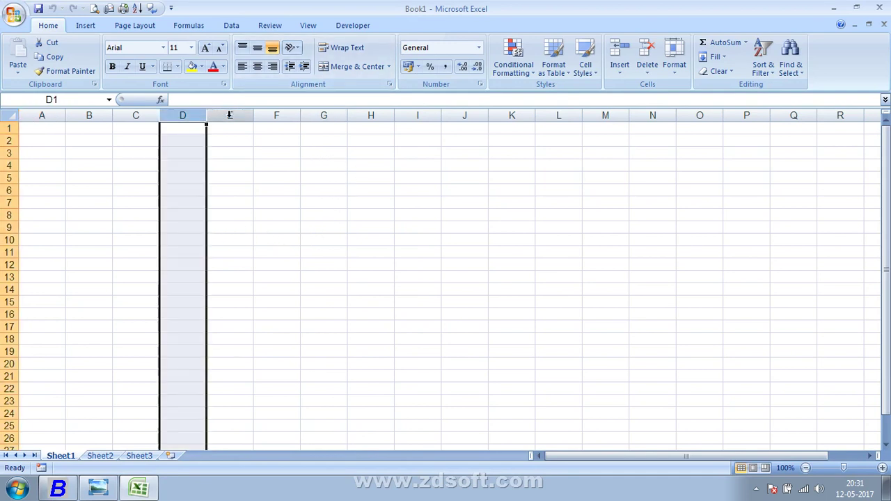
click(230, 115)
click(277, 115)
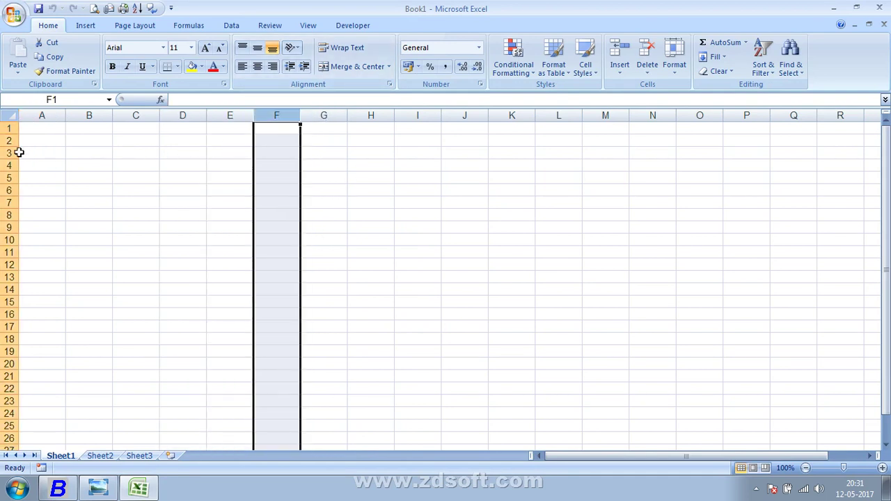
drag(9, 140, 13, 337)
click(59, 113)
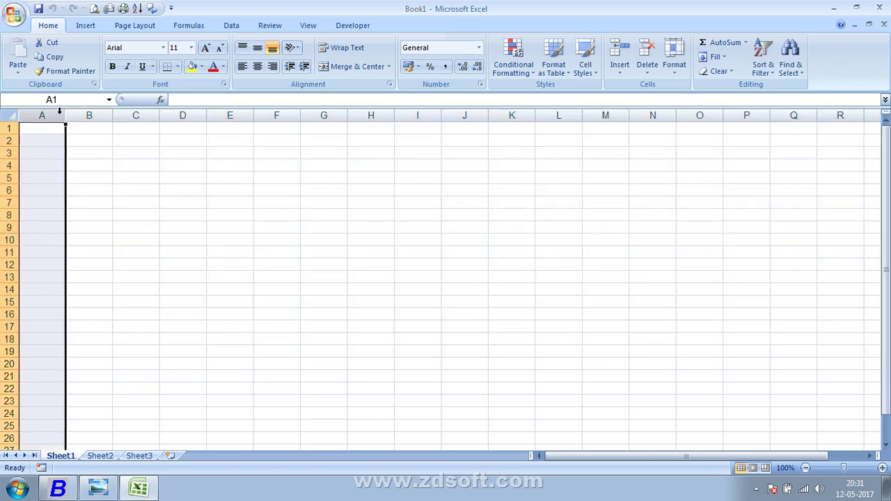
click(104, 114)
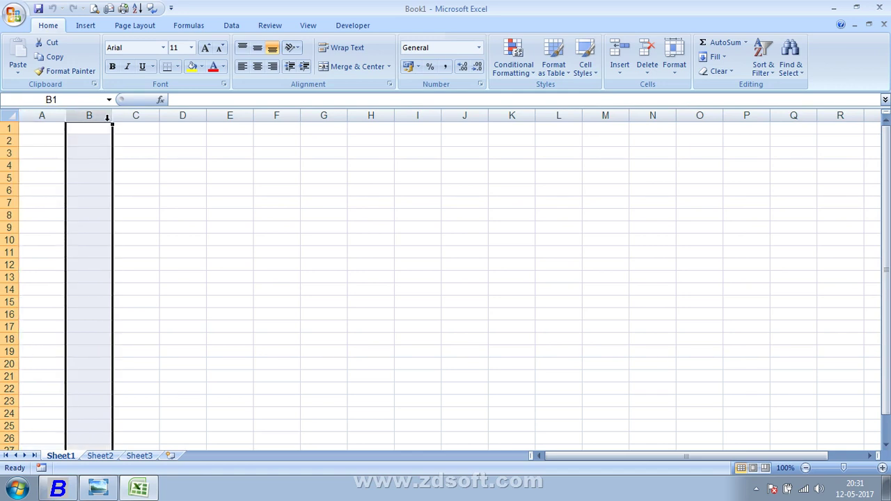
drag(107, 124, 142, 124)
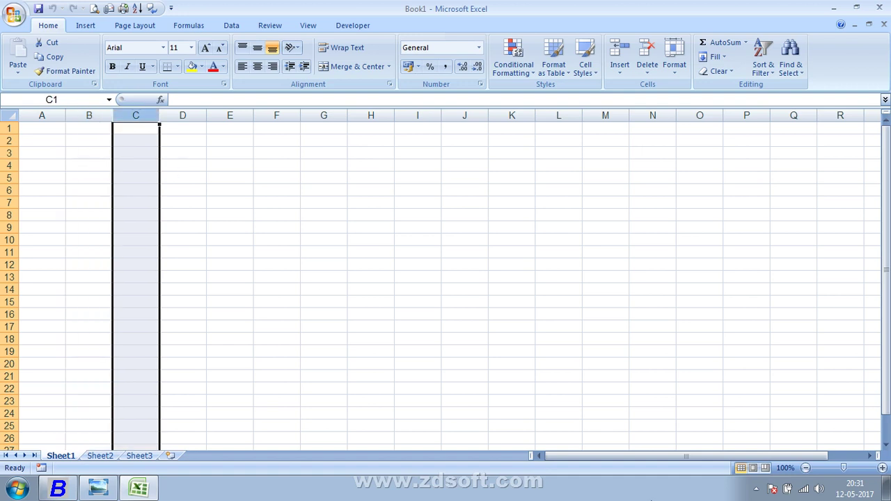
click(756, 490)
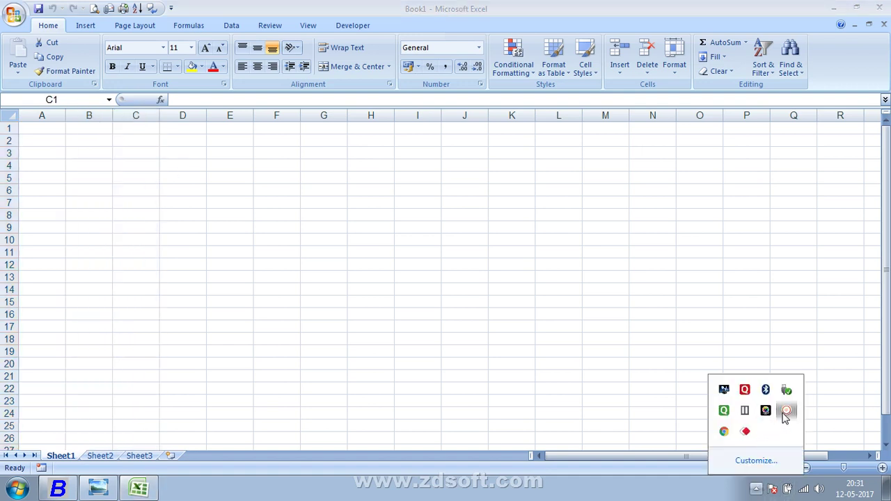
click(786, 410)
click(682, 375)
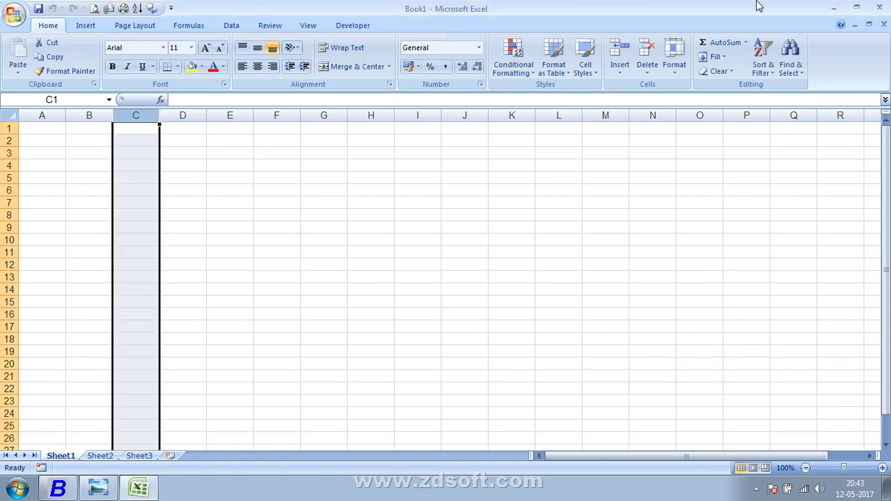
Step: Minimize Excel and bring back the photographed notes to check the Ledger Reporting columns
click(835, 9)
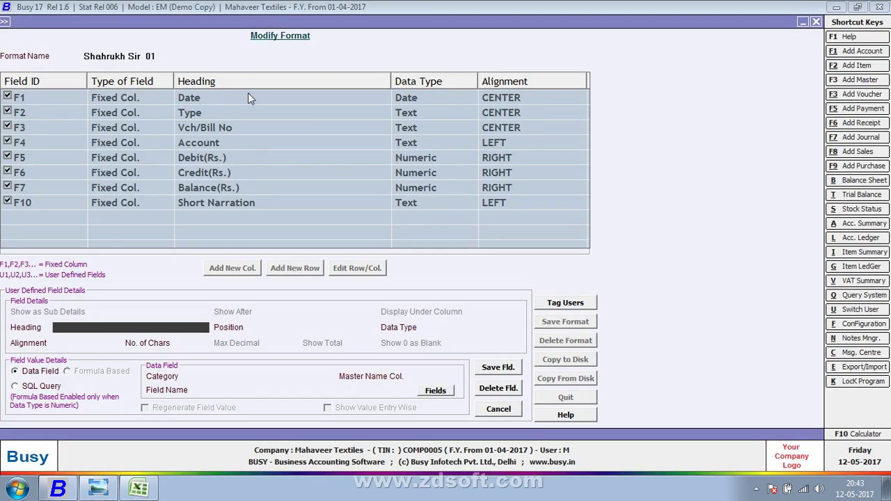
click(97, 489)
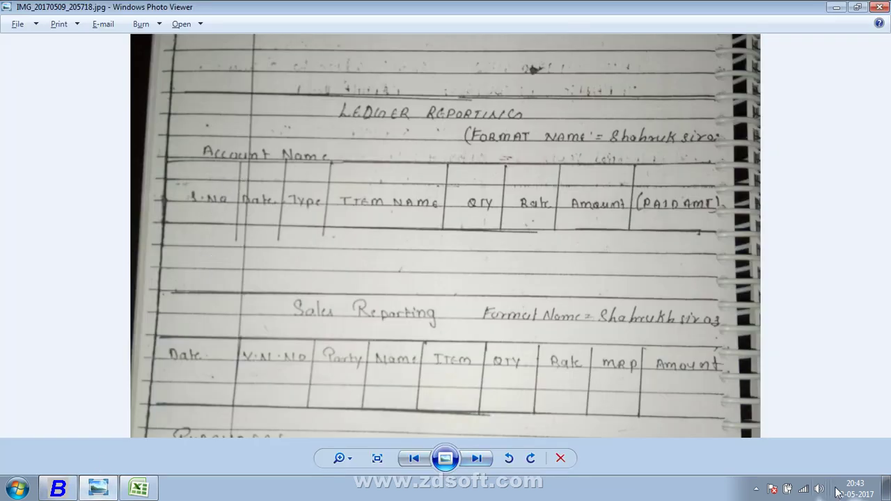
click(756, 488)
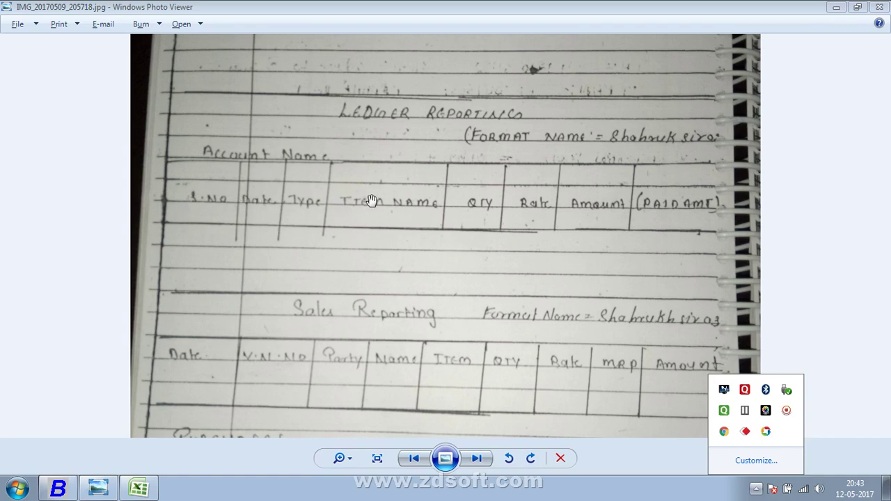
Step: Switch to Busy and look over the blank account master, item master and sales voucher forms, closing each one
click(396, 201)
key(alt+Tab)
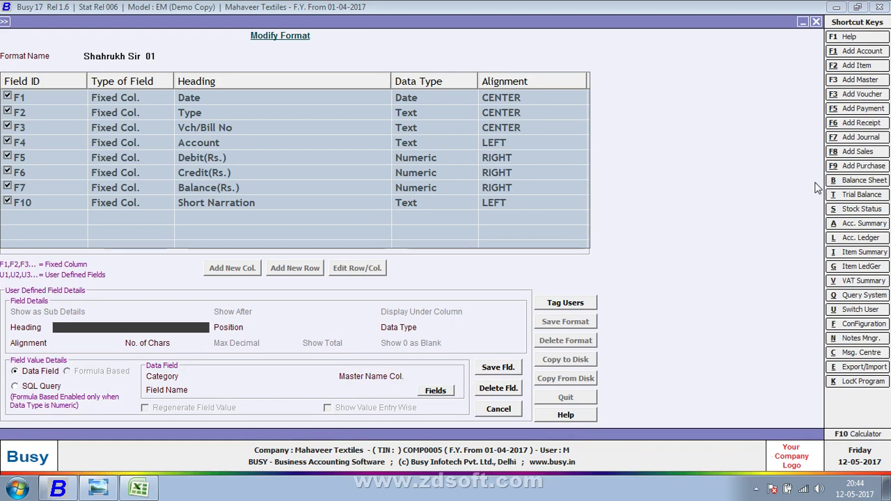
click(847, 55)
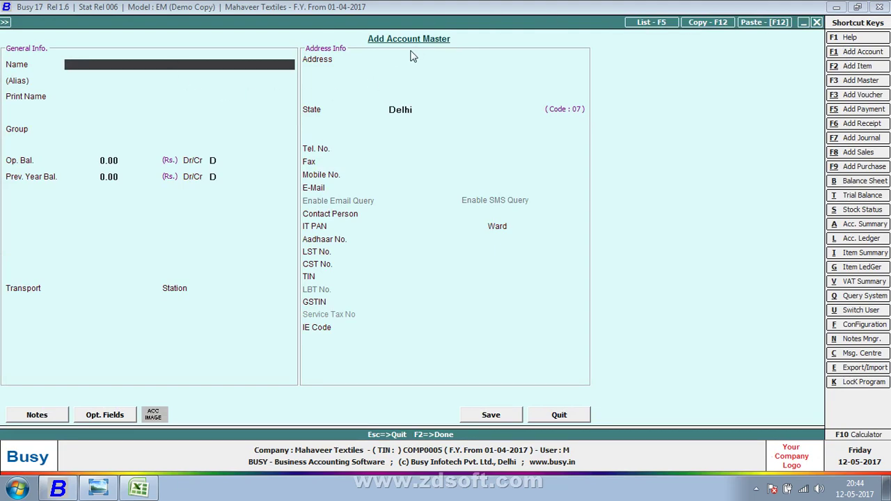
key(Escape)
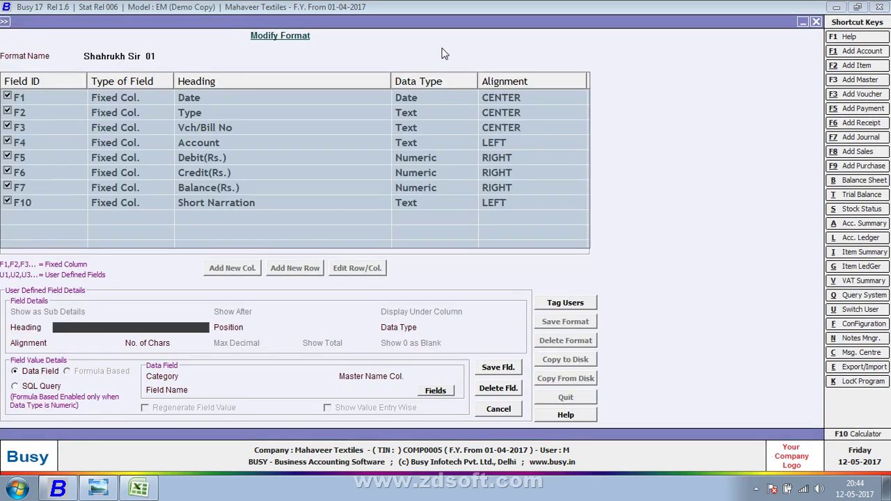
click(857, 66)
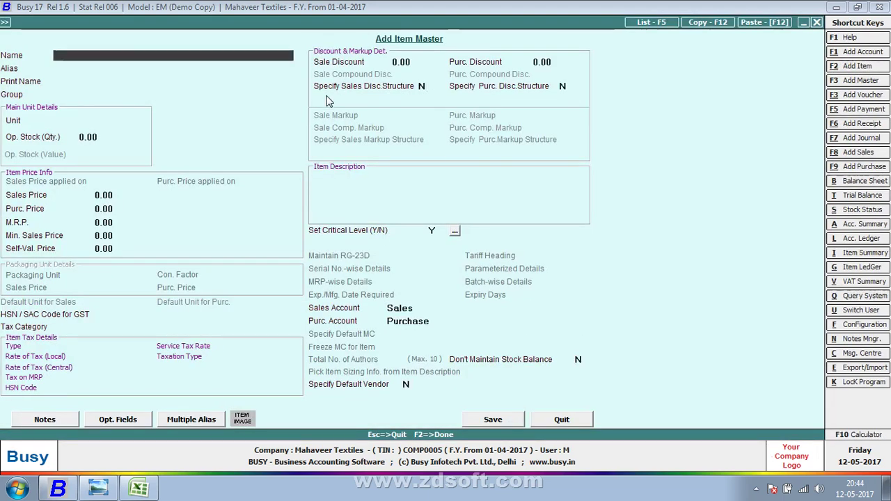
key(Escape)
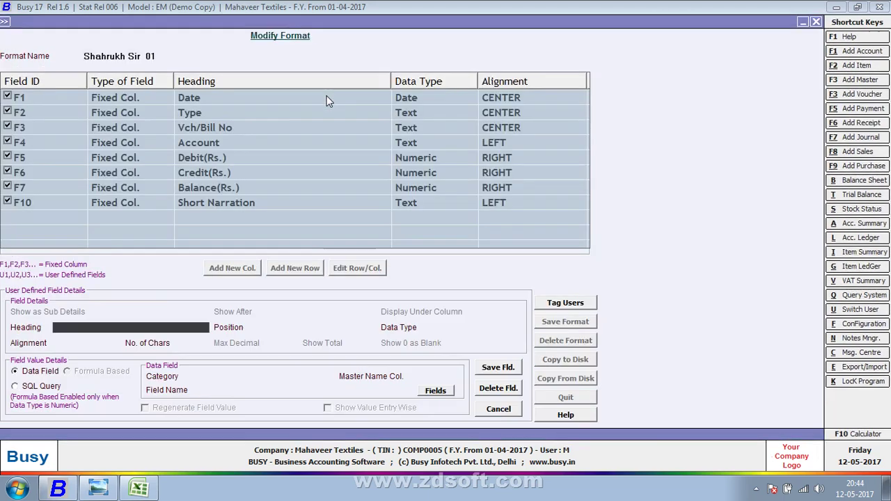
click(868, 150)
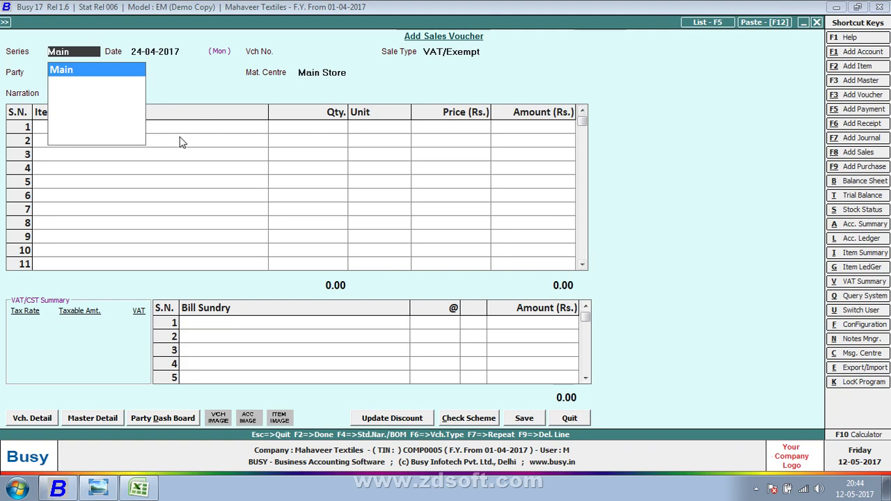
drag(187, 129, 183, 201)
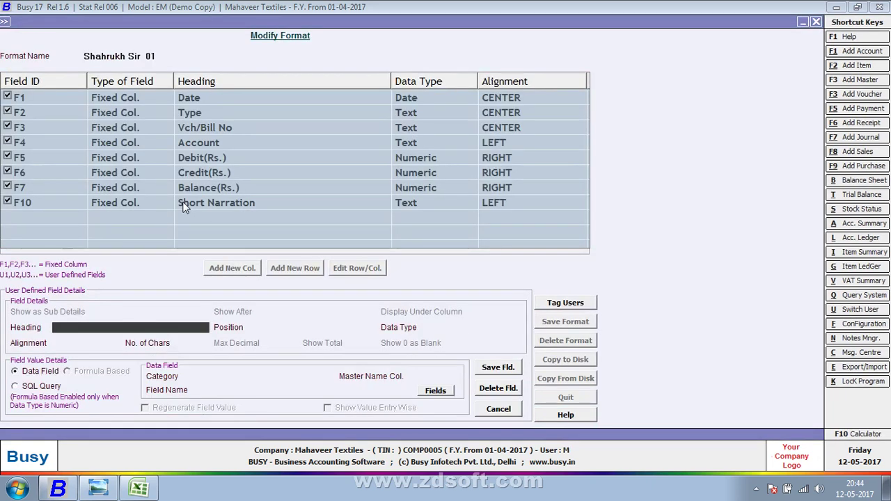
Step: Recheck the Item Name column in the photographed notes, then give the new column the heading ITEM_NAME and position it after F1
key(alt+Tab)
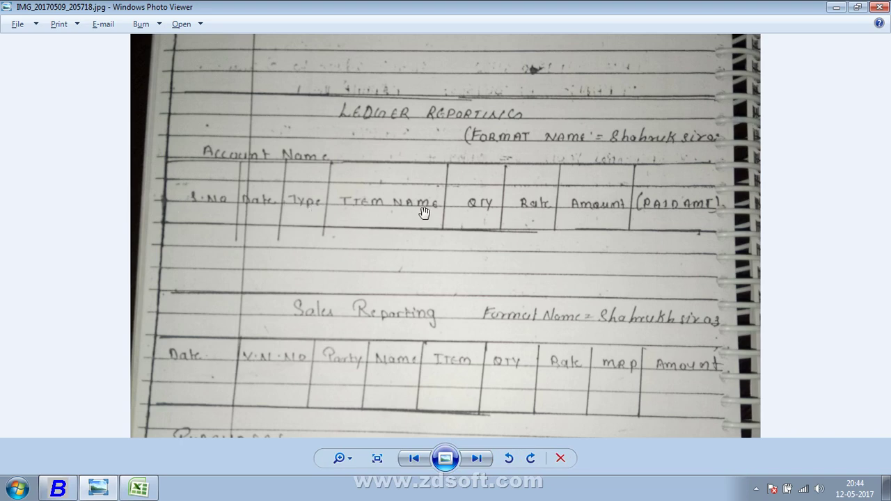
key(alt+Tab)
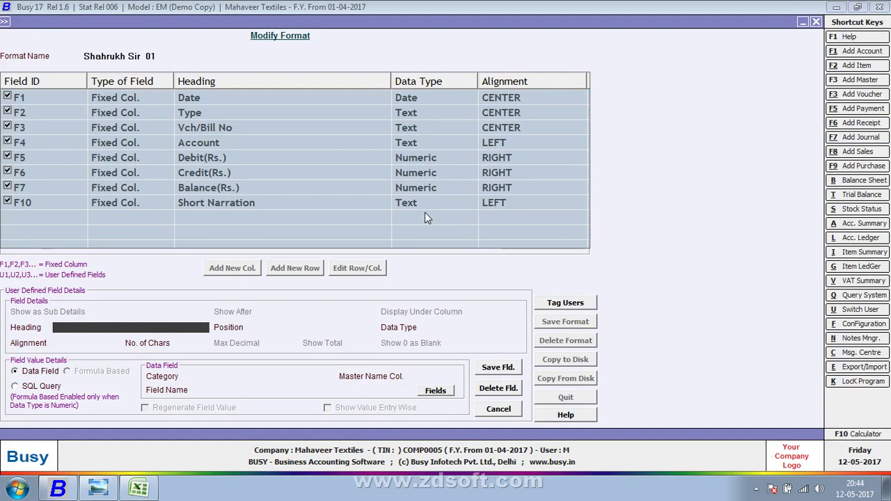
text(P)
key(BackSpace)
text(ITEM_b)
key(BackSpace)
text(n)
key(BackSpace)
text(NAME)
key(Return)
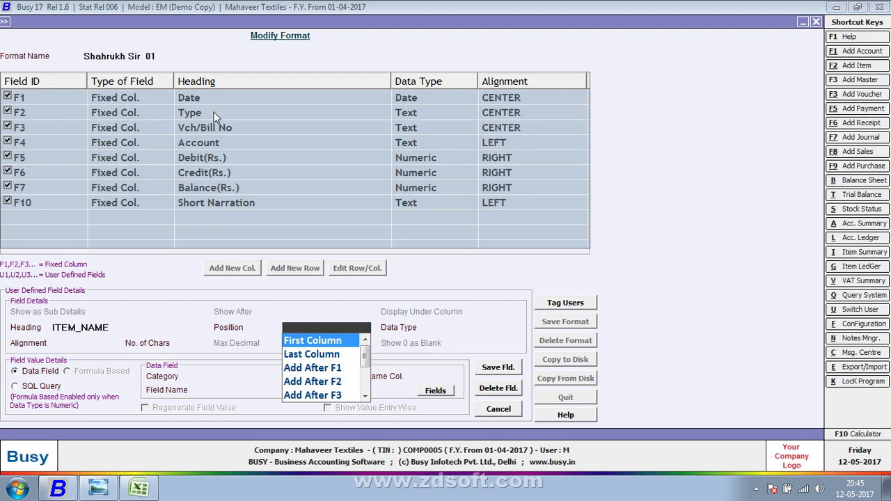
click(326, 372)
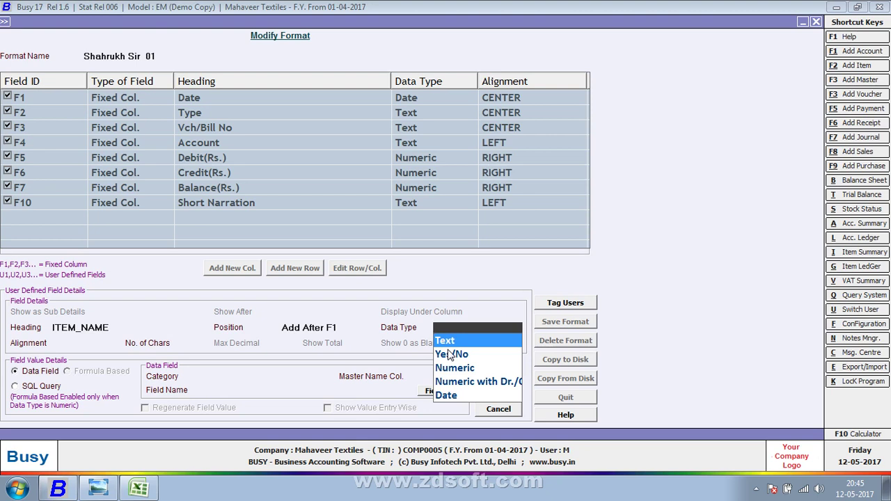
key(Down)
key(Down)
key(Return)
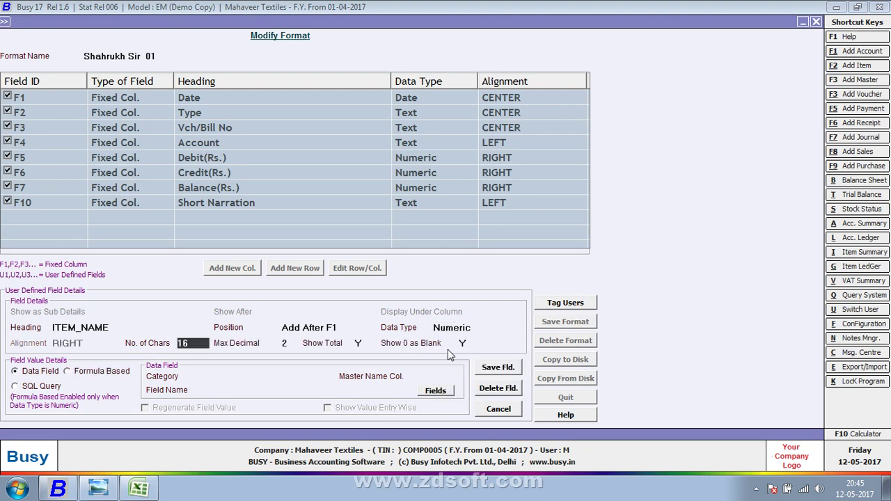
key(Return)
key(Escape)
key(Escape)
Step: Set the ITEM_NAME column's data type to Text, keeping LEFT alignment, 40 characters and a data field as its value source
key(Up)
key(Up)
key(Return)
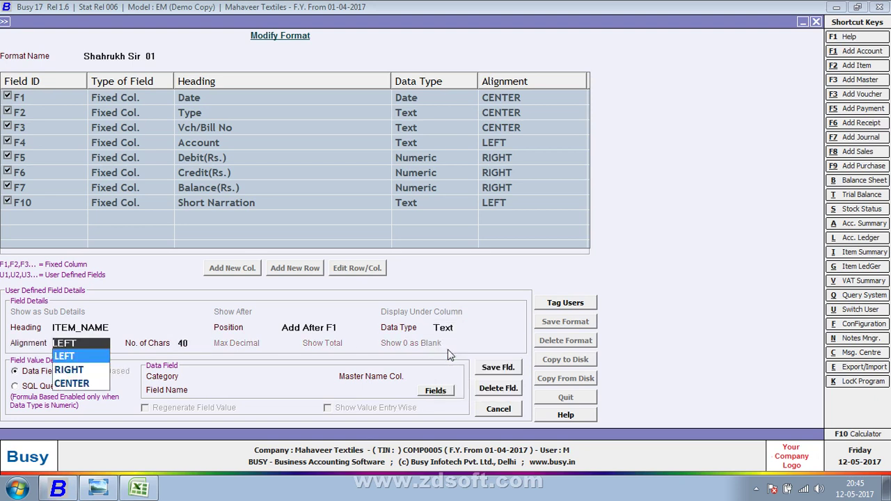
key(Return)
key(Return)
key(Return)
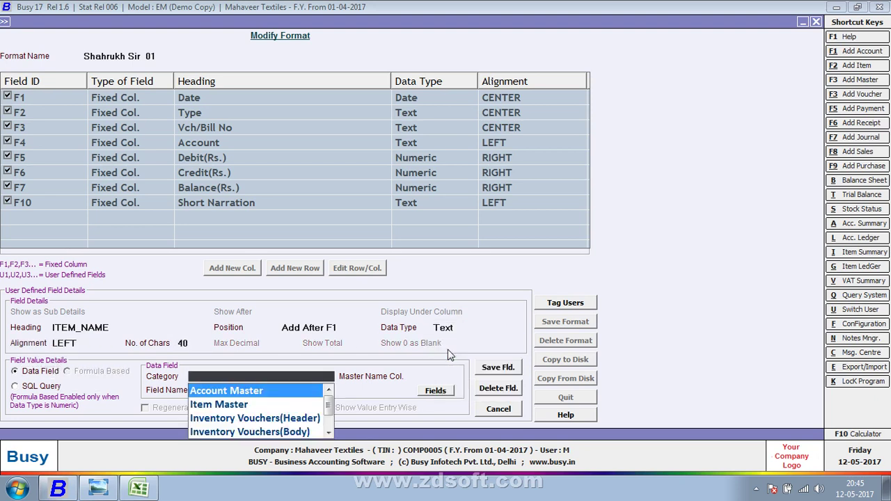
Step: Link the column to the ITEM_NAME data field from the ITEM group of the Inventory Vouchers(Body) category
key(Down)
key(Down)
key(Down)
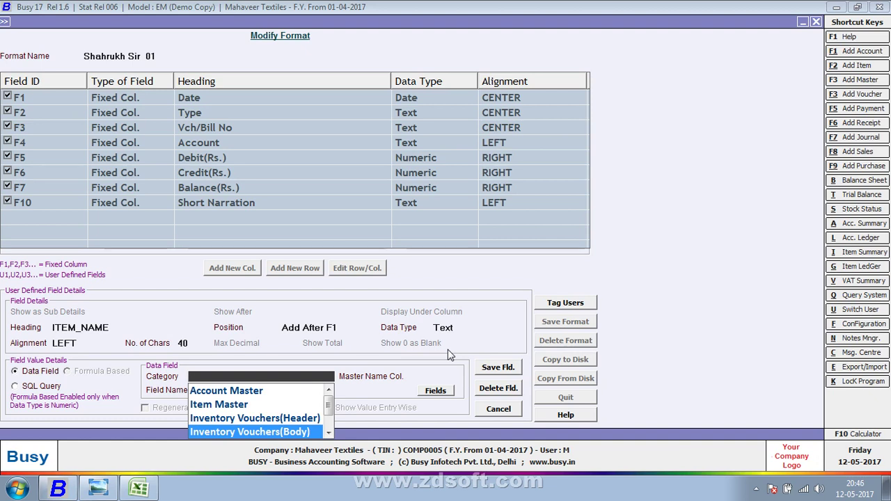
key(Return)
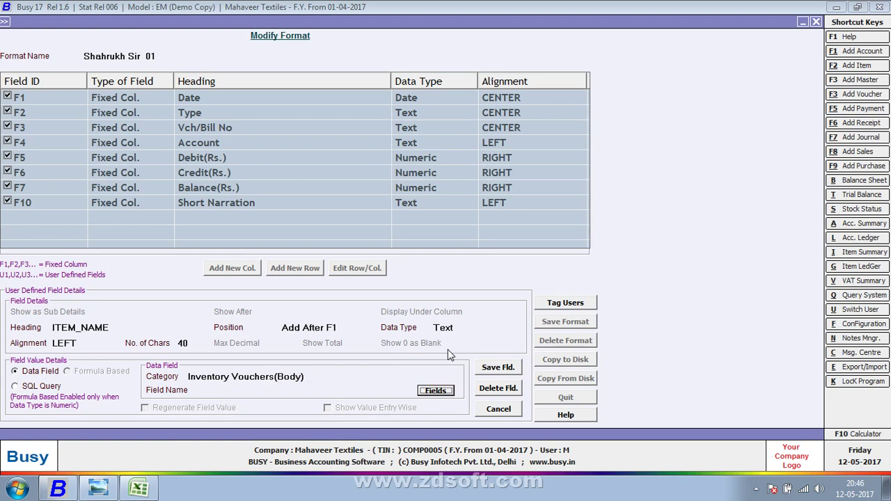
key(Return)
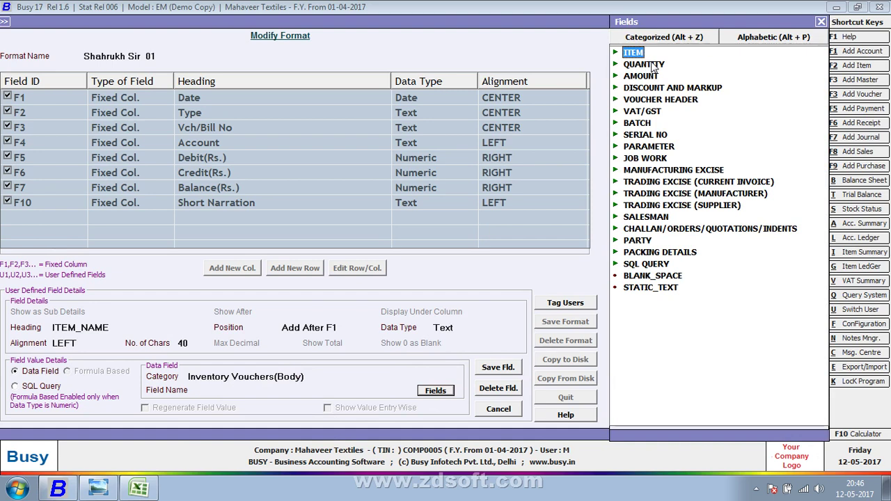
key(Right)
scroll(698, 91, down, 13)
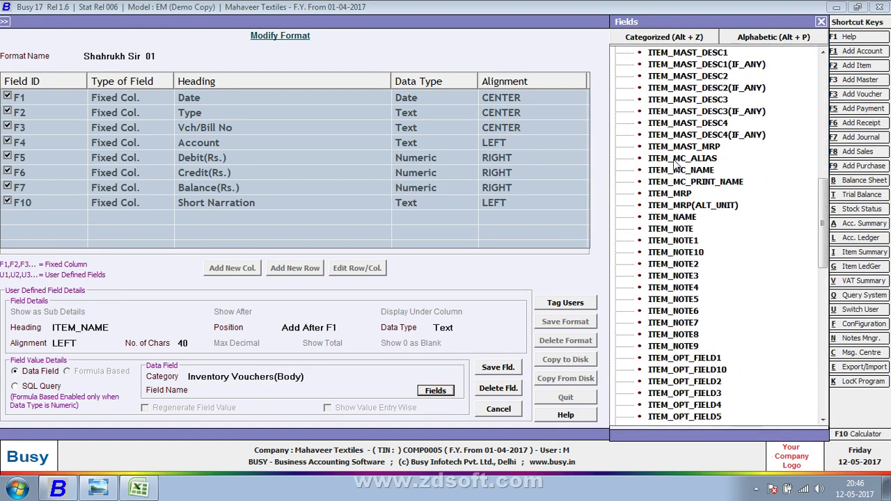
double_click(694, 218)
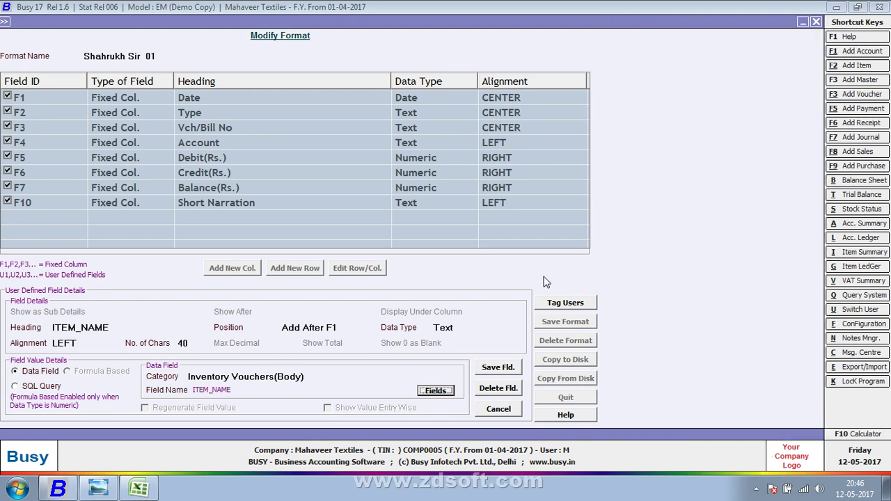
Step: Save the ITEM_NAME field and save the modified ledger format
click(497, 367)
click(487, 273)
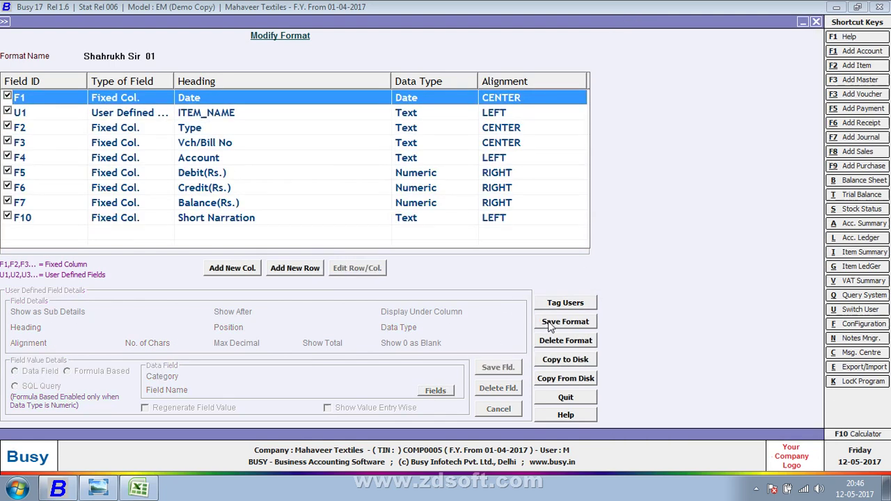
click(550, 326)
click(476, 271)
click(521, 270)
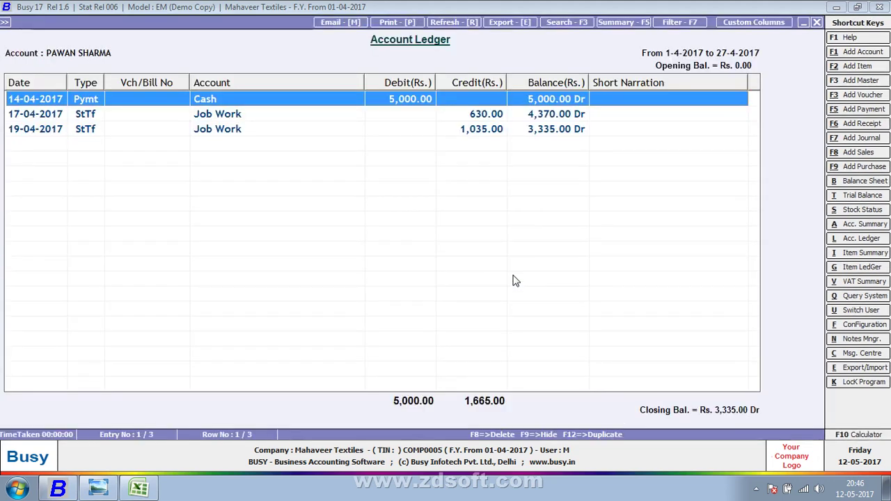
Step: Close the report, rerun the Account Ledger with the custom format for the same account and dates, and narrow the ITEM_NAME column
key(Escape)
key(Escape)
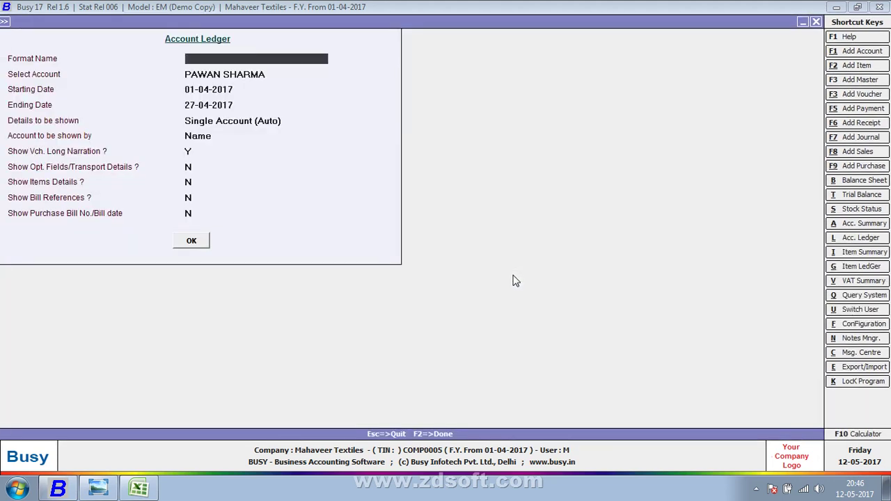
key(Escape)
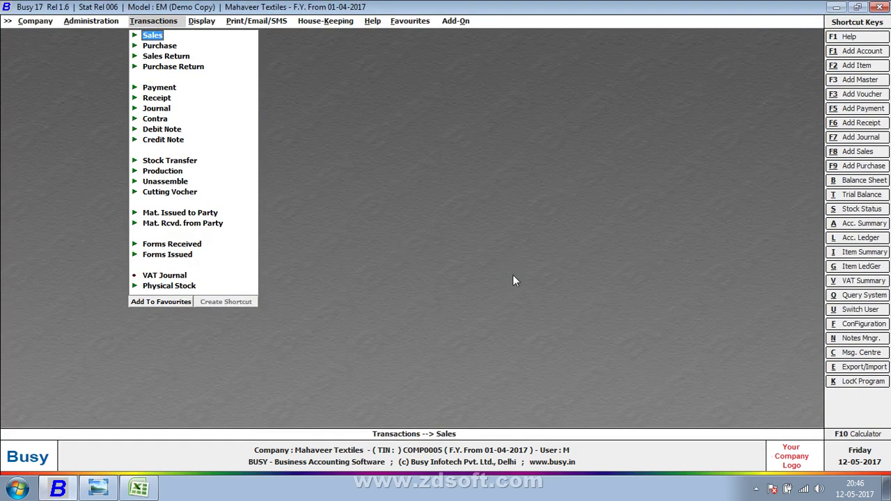
key(alt+l)
key(Down)
key(Return)
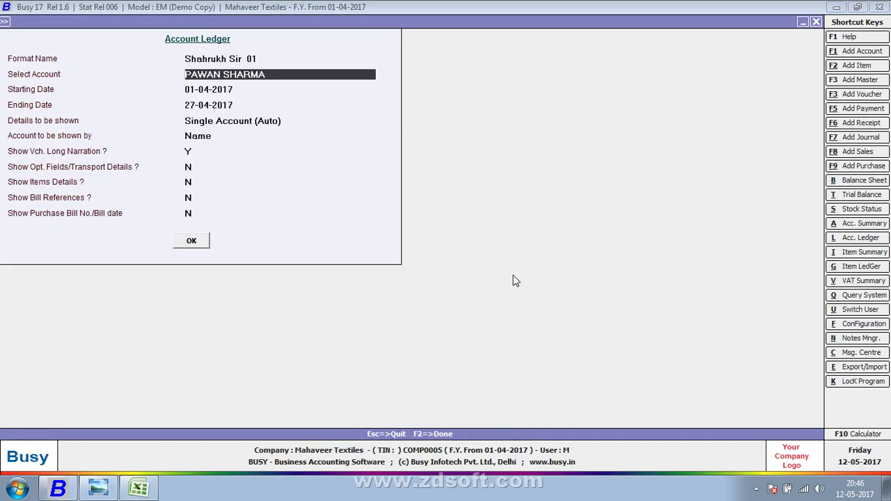
key(F2)
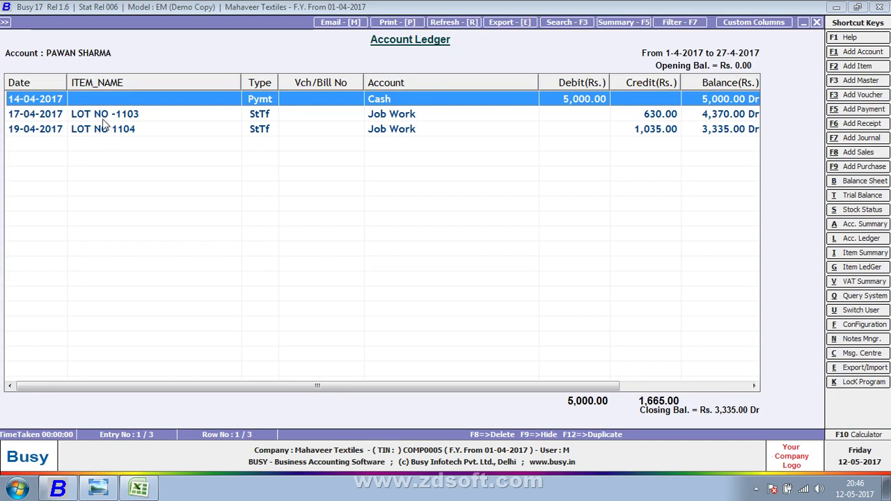
click(103, 118)
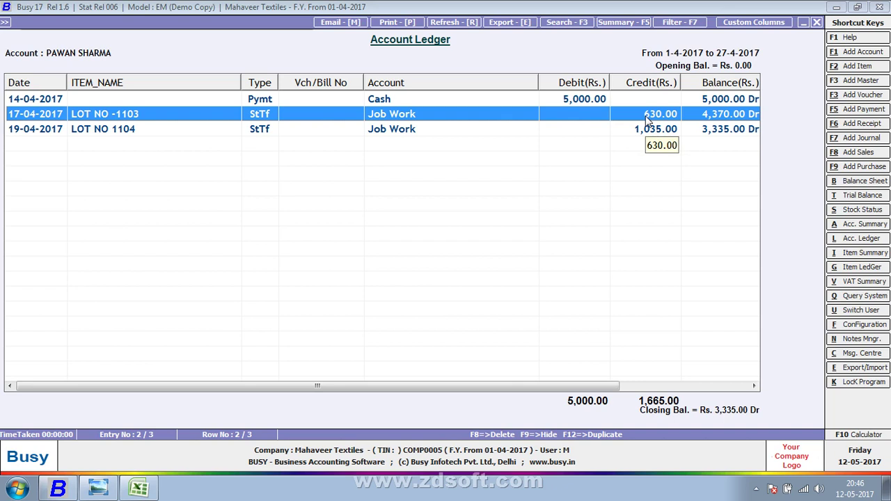
drag(242, 81, 157, 81)
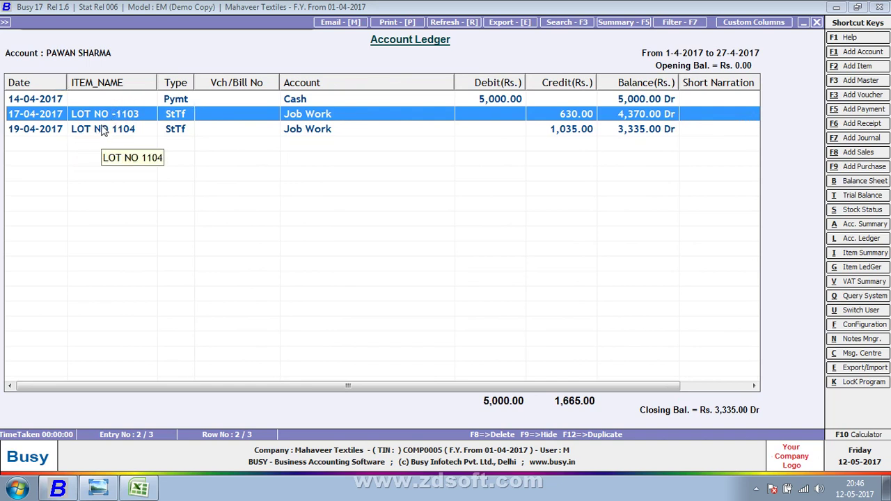
Step: Reopen the custom columns, move the ITEM_NAME column after F2 and save the field
click(738, 28)
click(258, 113)
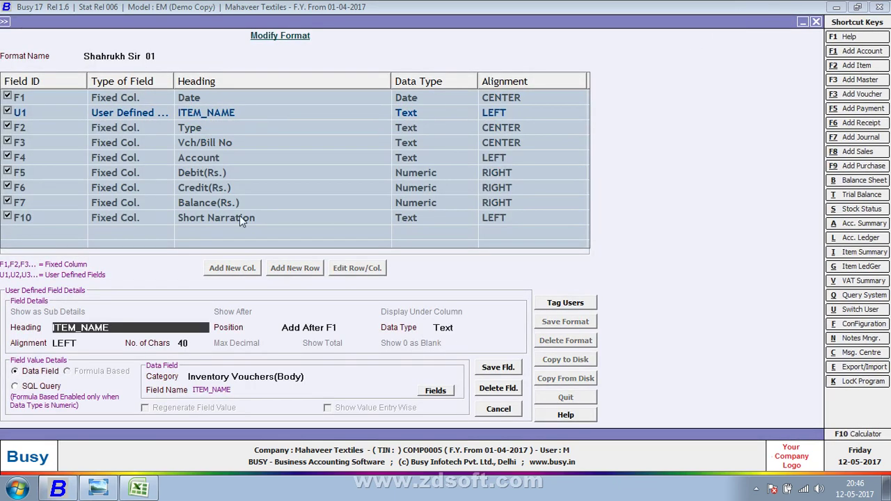
click(348, 327)
click(333, 383)
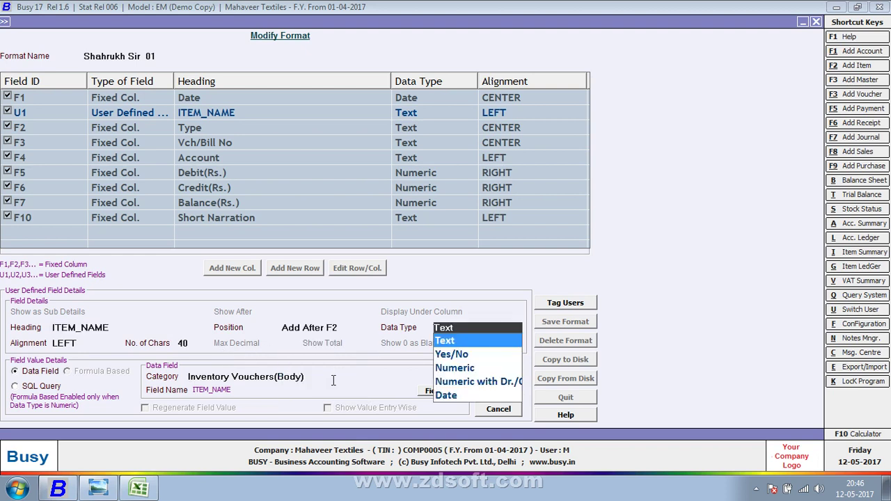
key(Return)
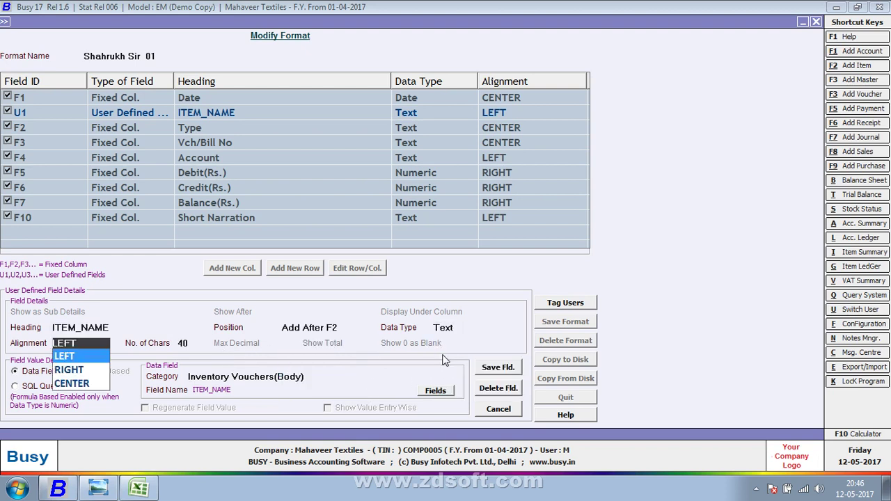
click(506, 373)
click(477, 271)
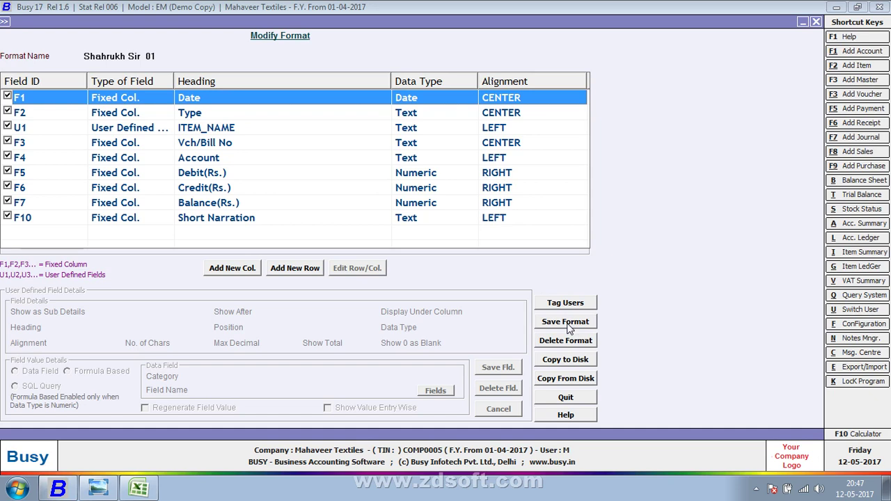
Step: Add a new column to the ledger format with the heading QTY, checking the handwritten layout for the required column
click(255, 273)
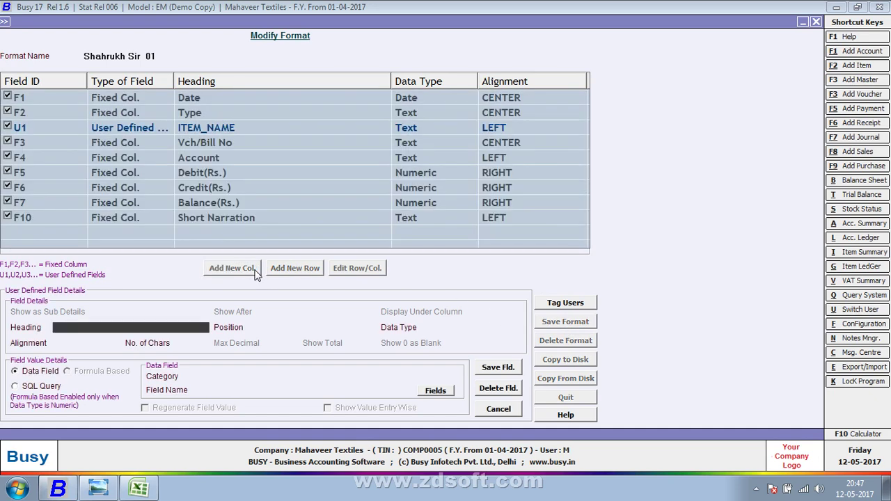
key(alt+Tab)
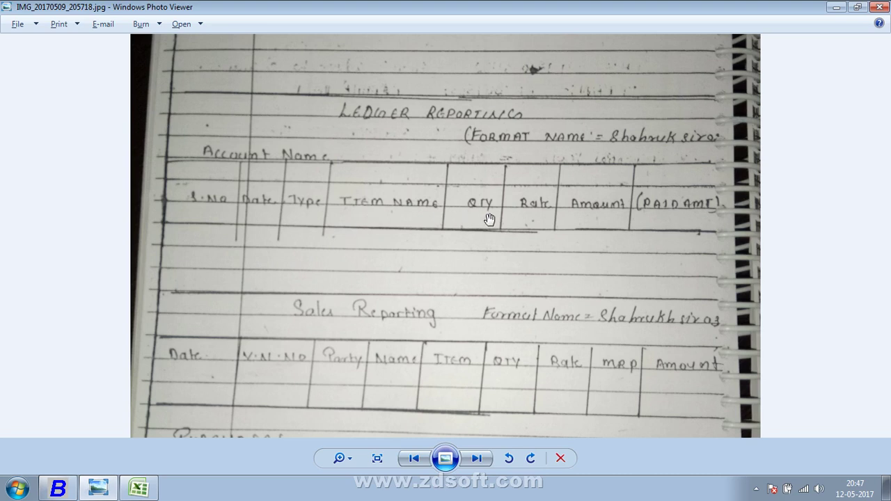
key(alt+Tab)
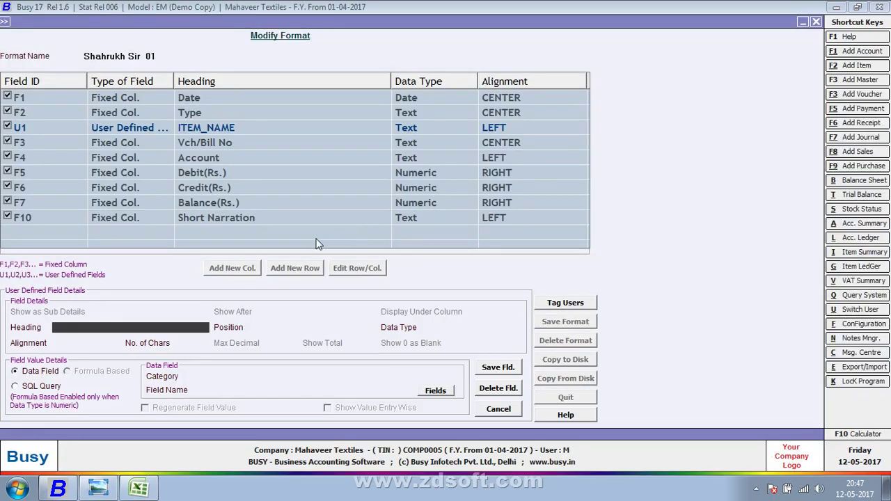
text(QTY)
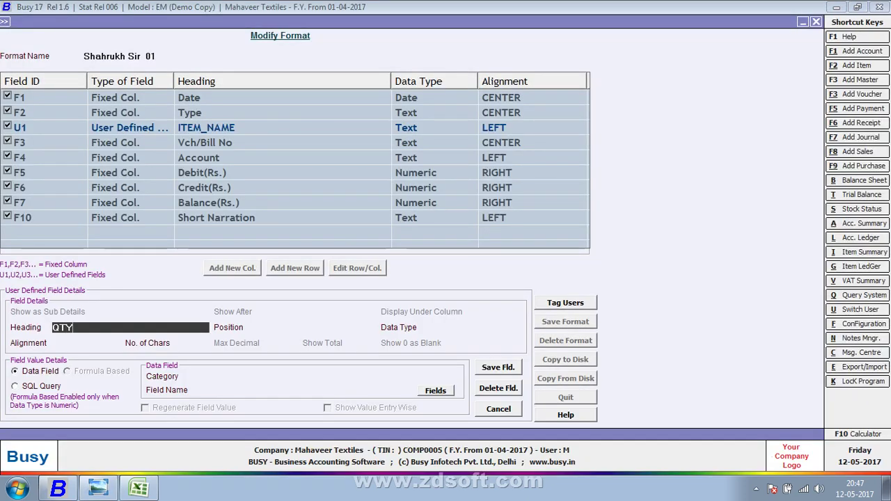
Step: Position the QTY column directly after the ITEM_NAME column by choosing Add After U1
key(Return)
key(Down)
key(Down)
key(Down)
key(Down)
key(Down)
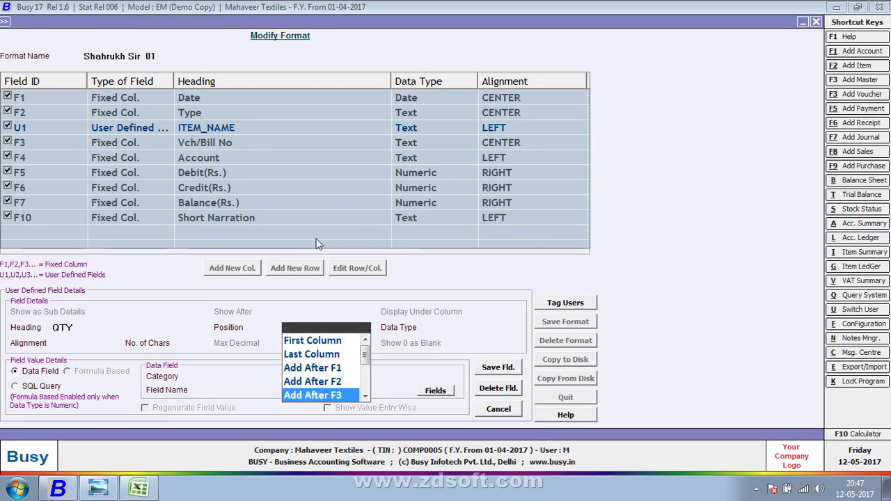
key(Up)
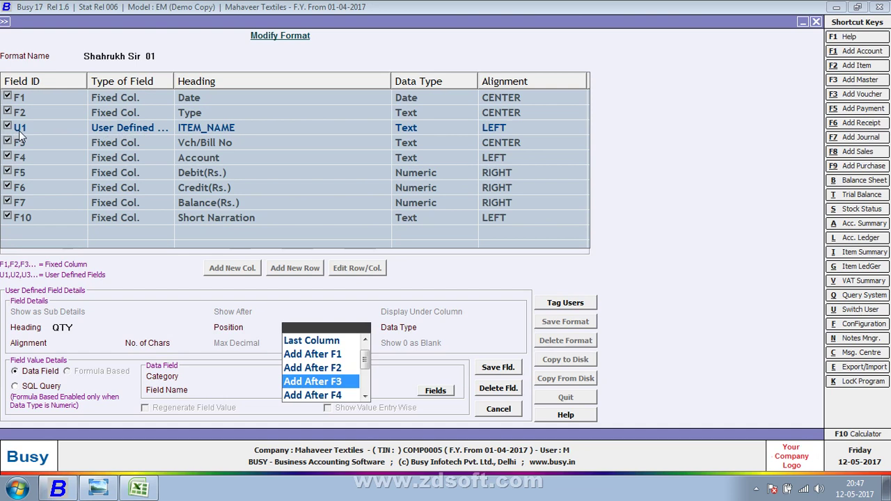
key(Down)
key(Down)
key(Down)
key(Down)
key(Down)
key(Down)
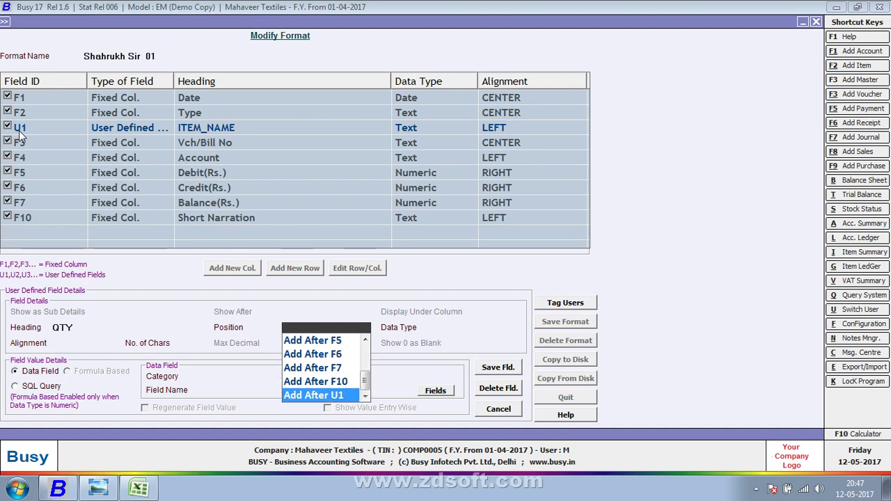
key(Return)
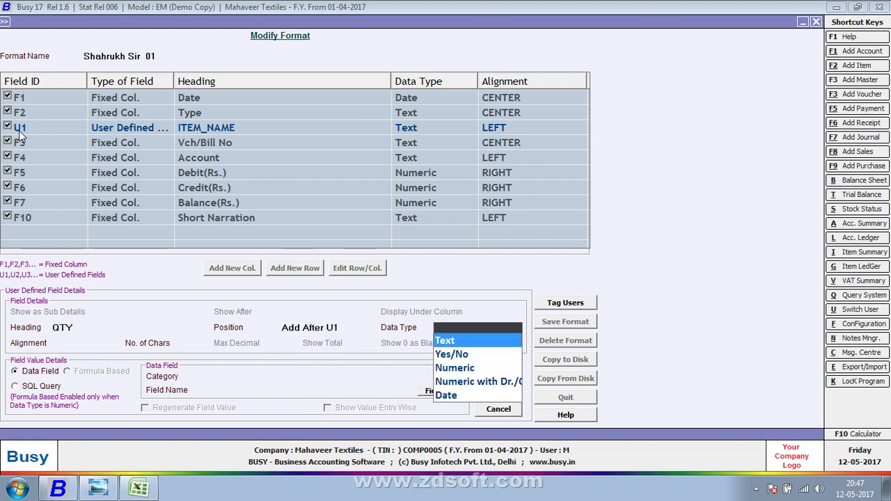
key(Return)
key(Return)
key(Return)
key(Return)
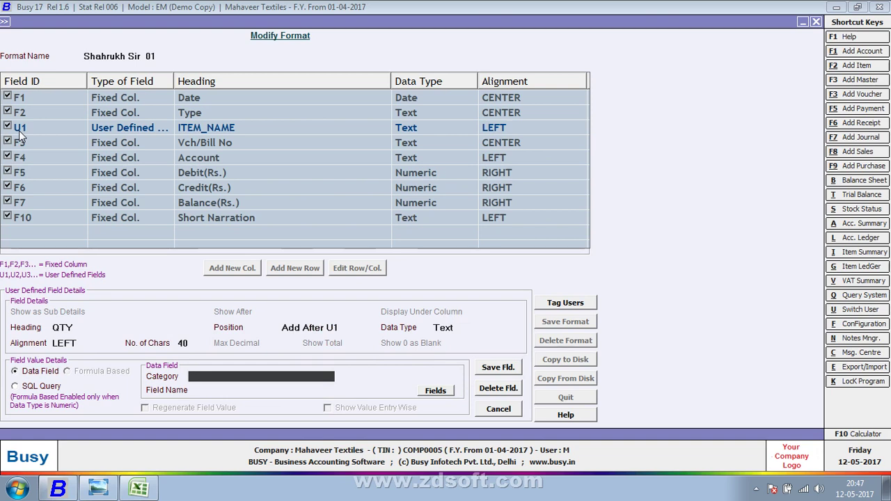
key(shift+Tab)
key(Down)
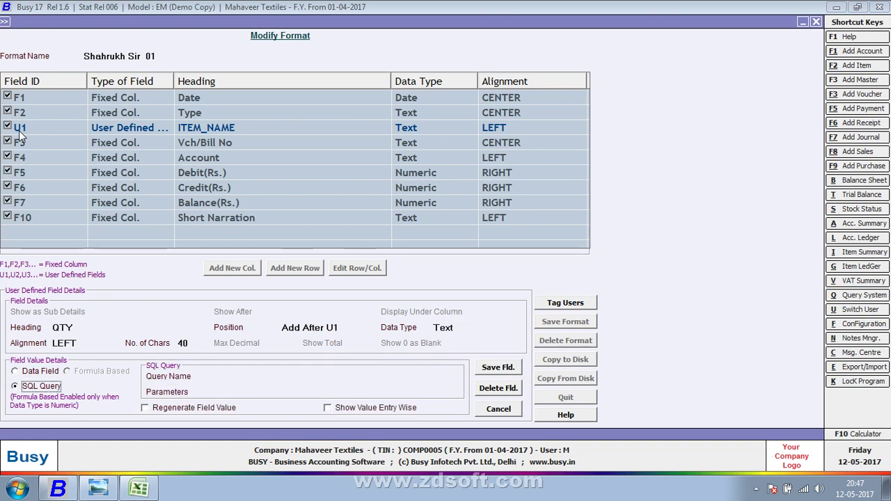
key(Up)
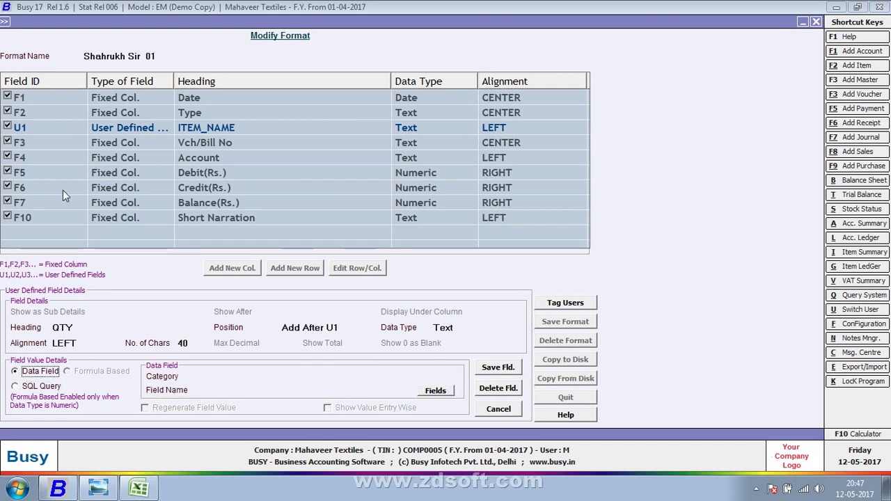
Step: Set the QTY column's data type to Numeric
click(483, 327)
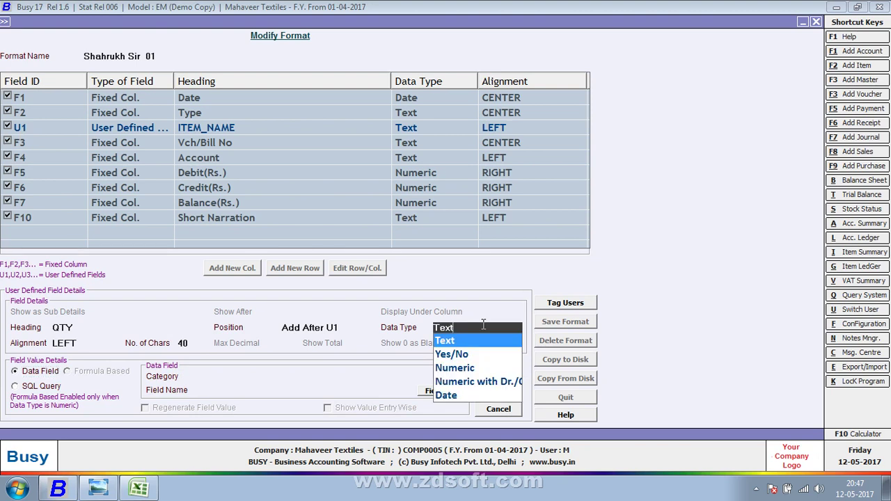
click(472, 368)
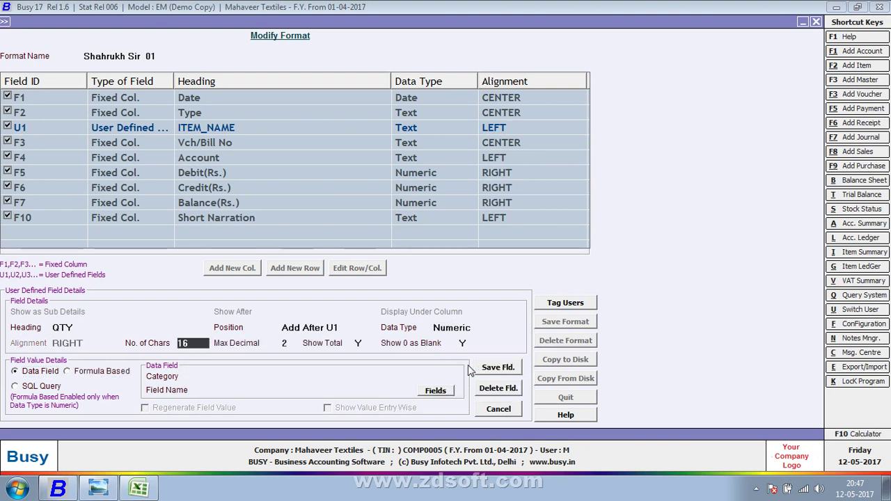
click(241, 376)
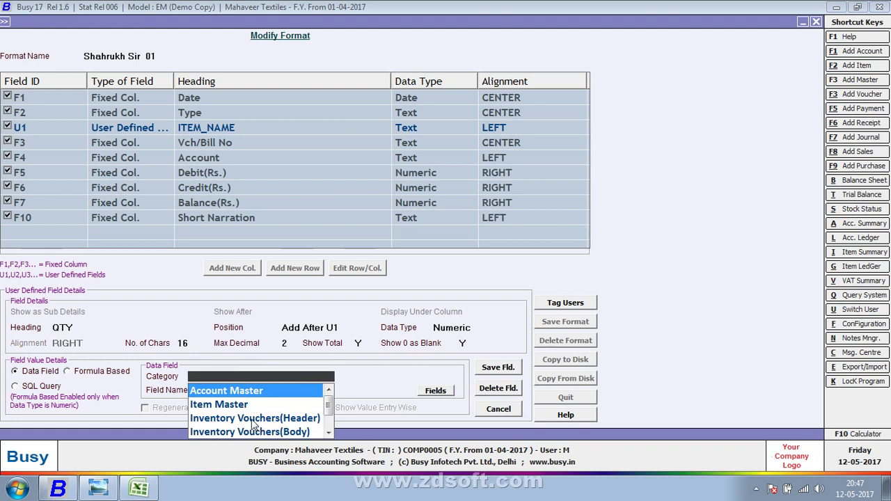
click(253, 420)
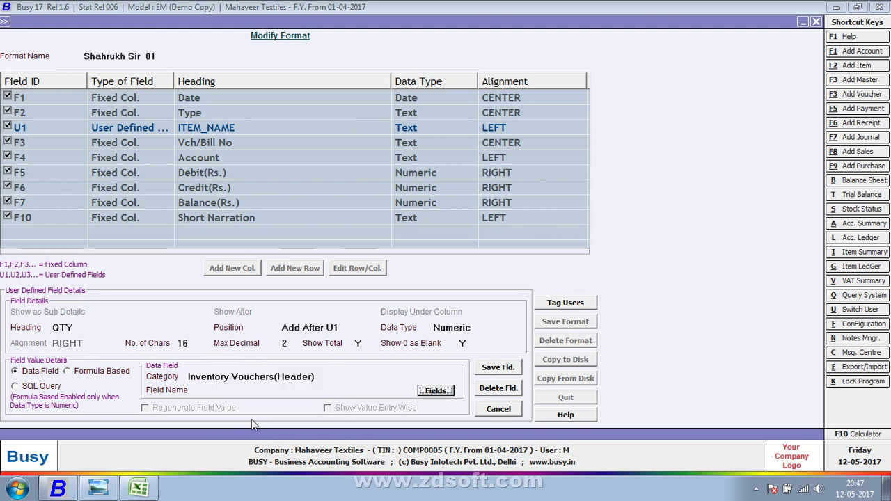
click(435, 391)
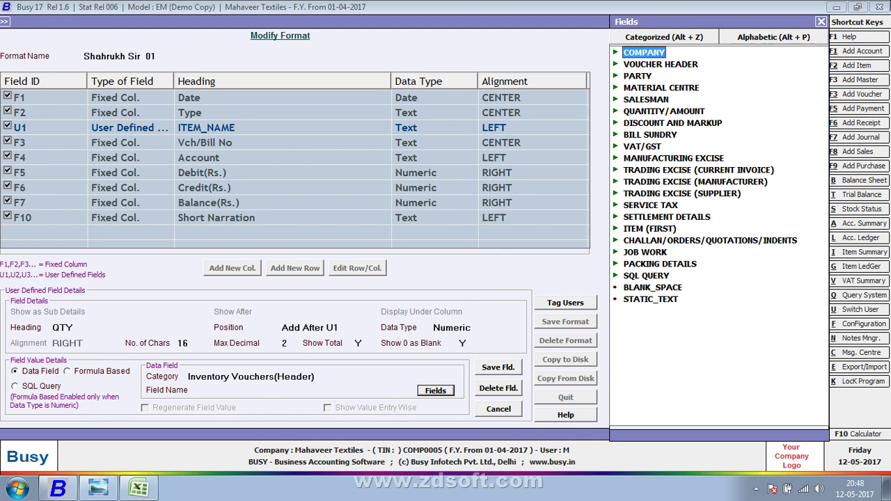
click(821, 22)
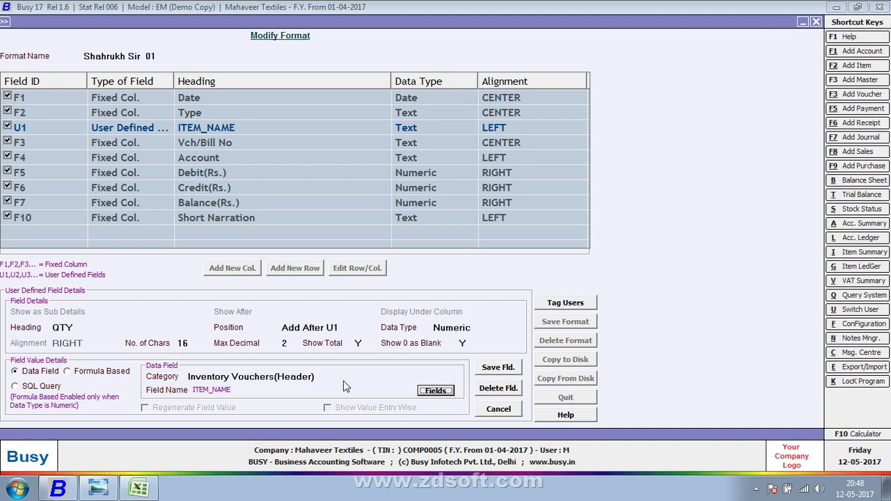
Step: Link the QTY column to the QUANTITY data field from the QUANTITY group of the Inventory Vouchers(Body) category
click(315, 375)
click(315, 376)
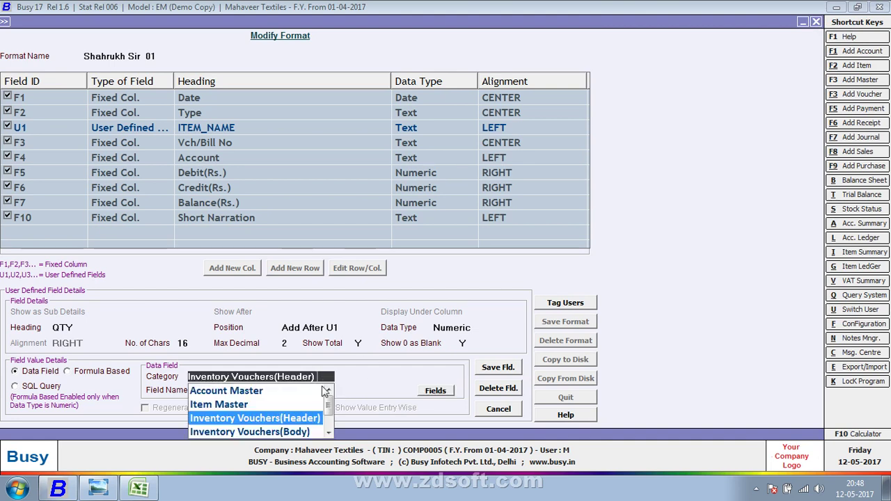
click(299, 431)
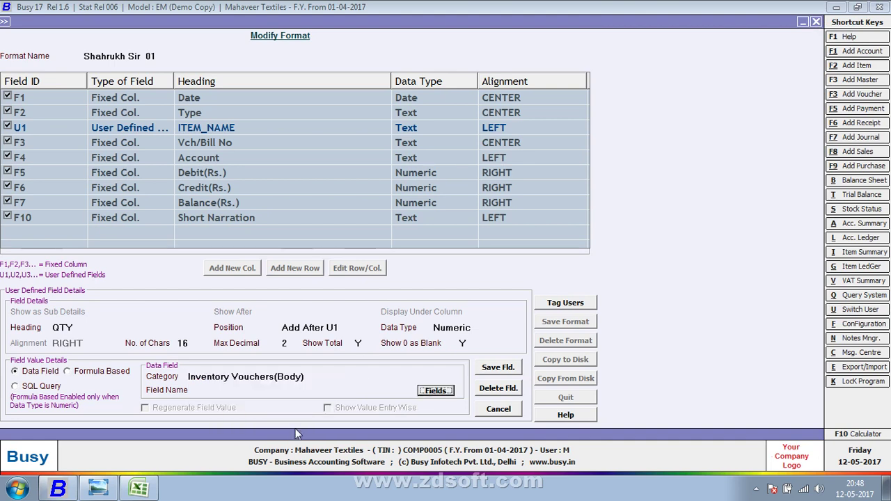
click(437, 390)
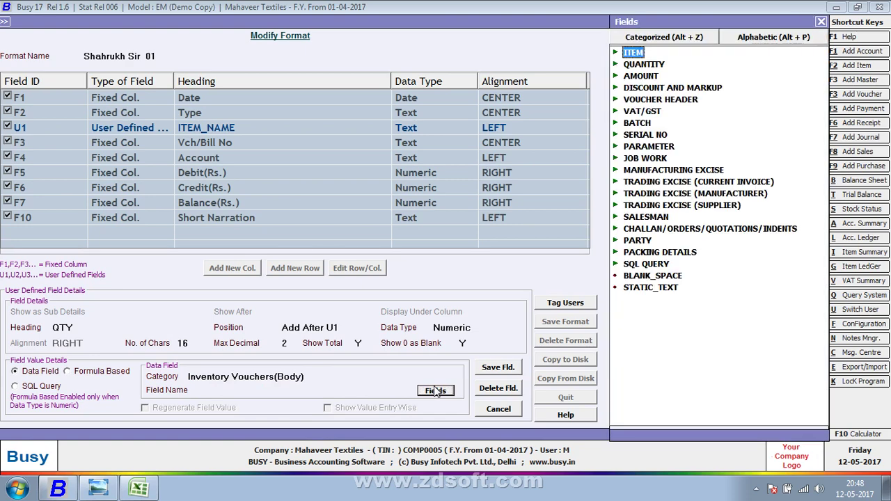
key(Down)
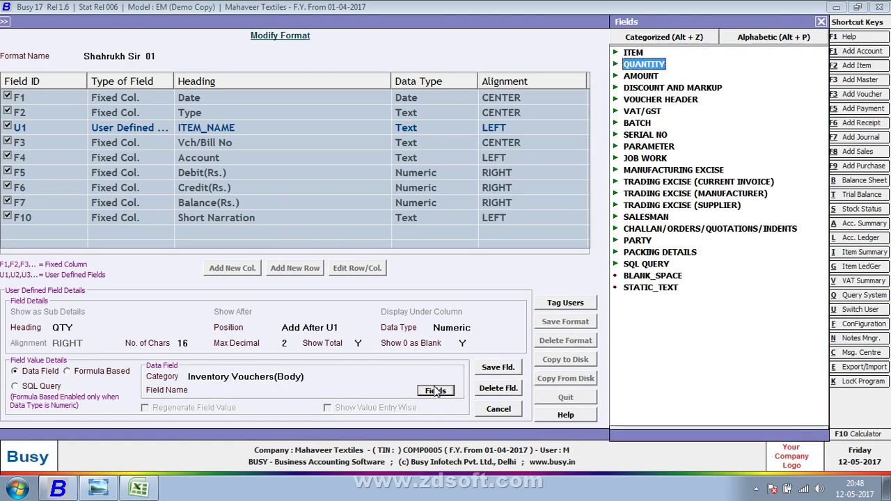
key(Right)
key(Down)
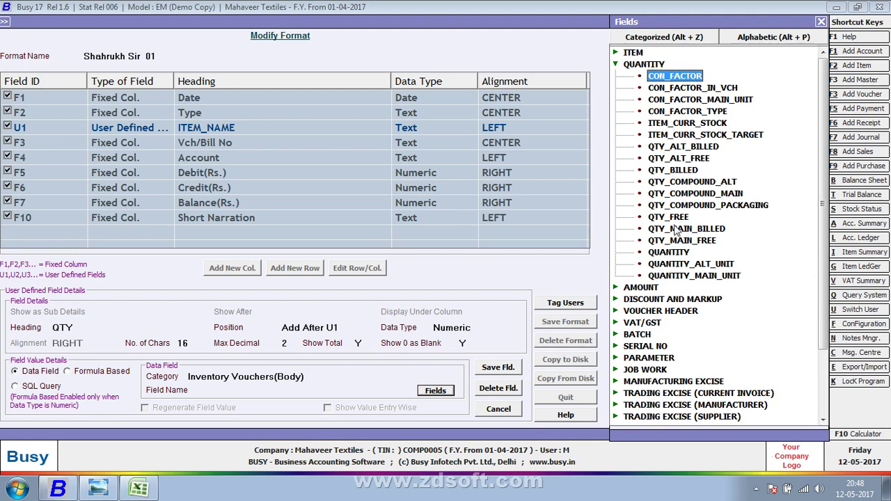
double_click(666, 254)
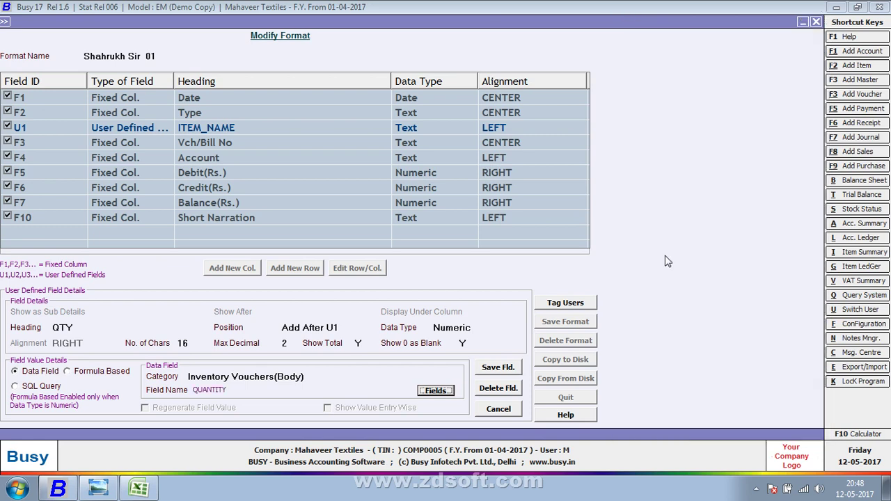
Step: Save the QTY column details, recheck the handwritten layout and save the modified ledger format
click(502, 374)
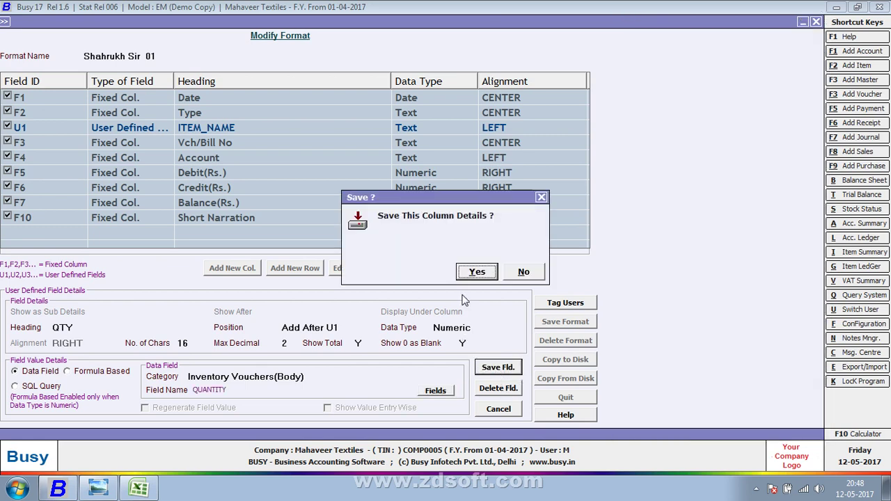
click(477, 276)
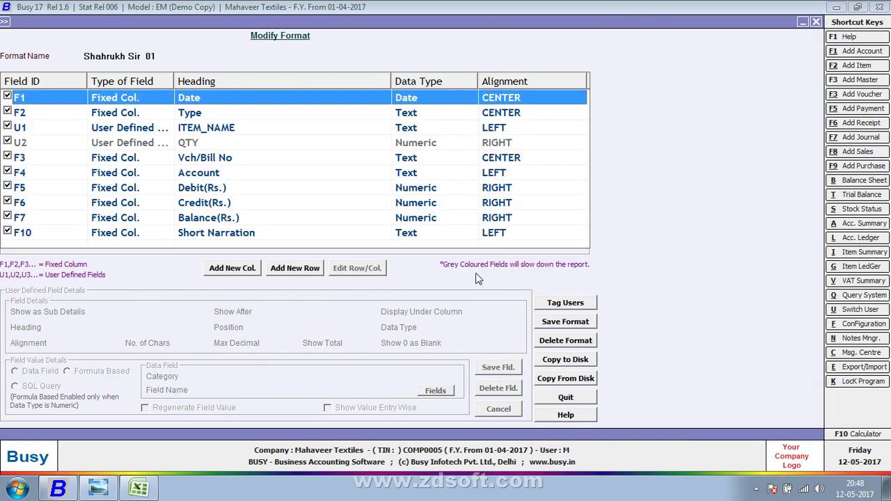
key(alt+Tab)
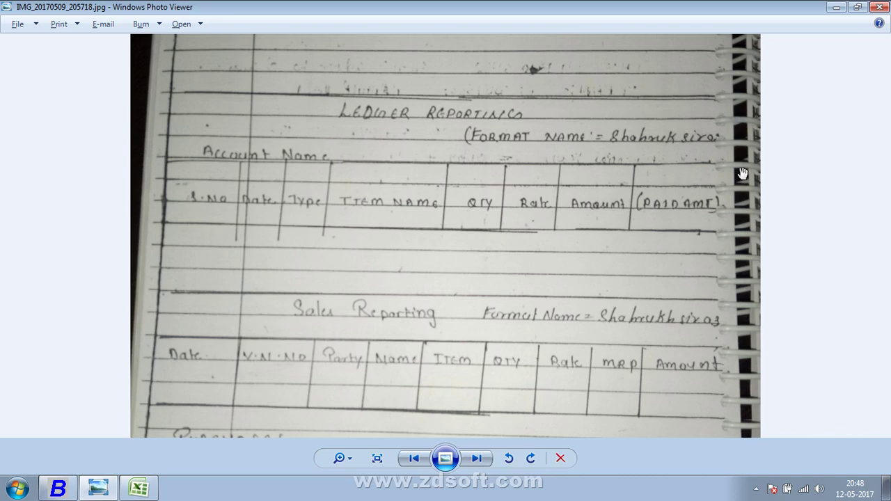
key(alt+Tab)
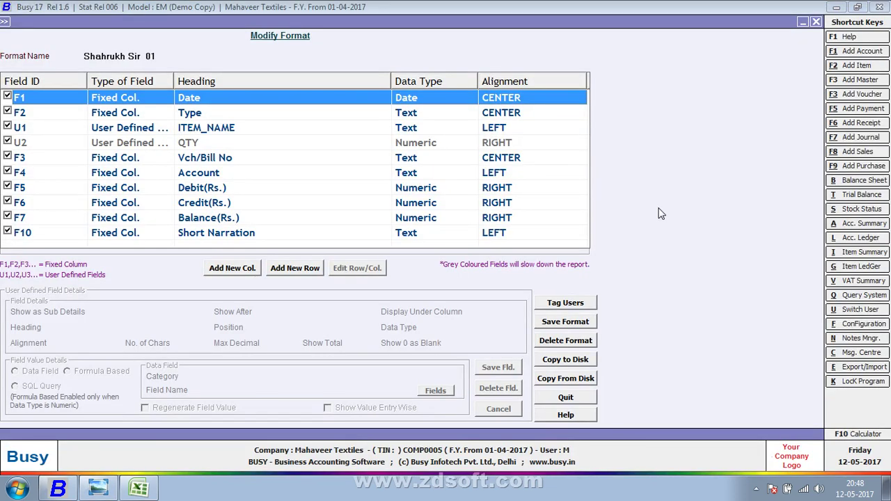
click(572, 322)
click(486, 273)
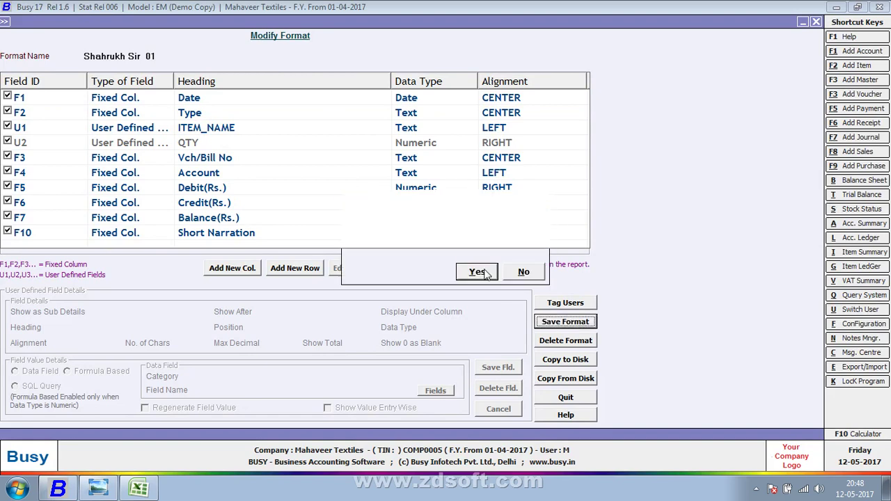
click(522, 269)
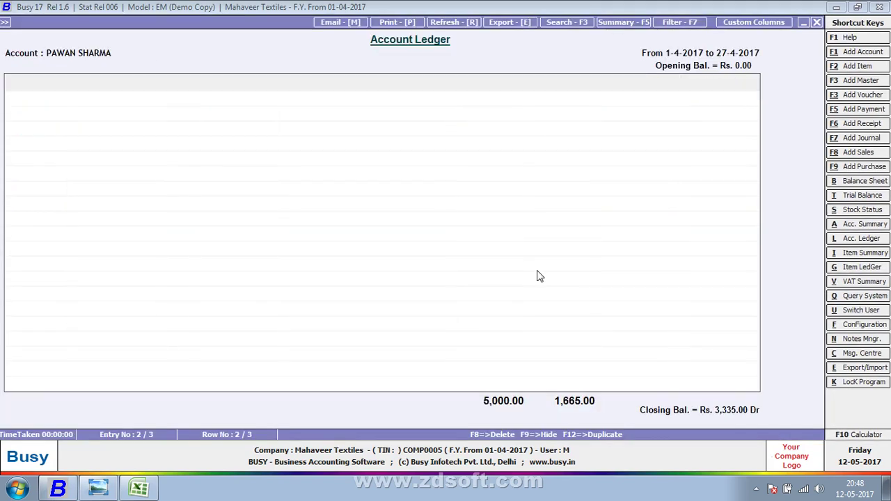
Step: Rerun the Account Ledger for the same account and dates, and check its 17-04-2017 stock transfer voucher
key(Escape)
key(Return)
key(F3)
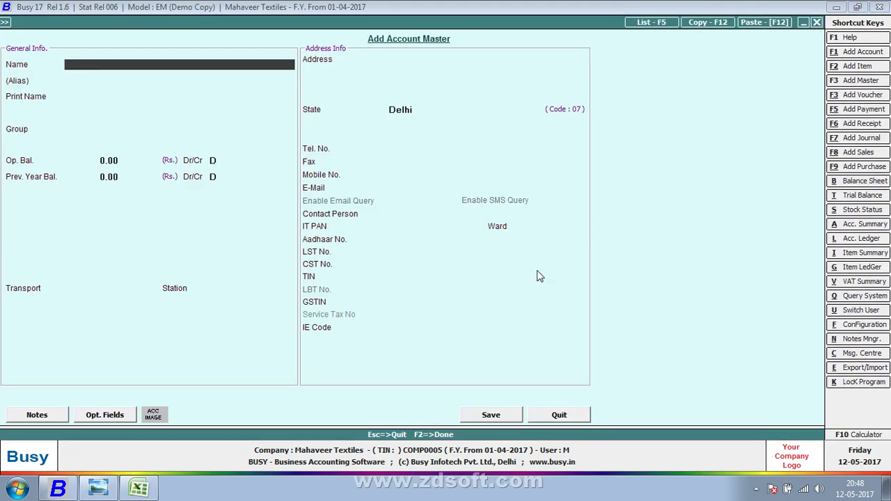
key(Escape)
key(F2)
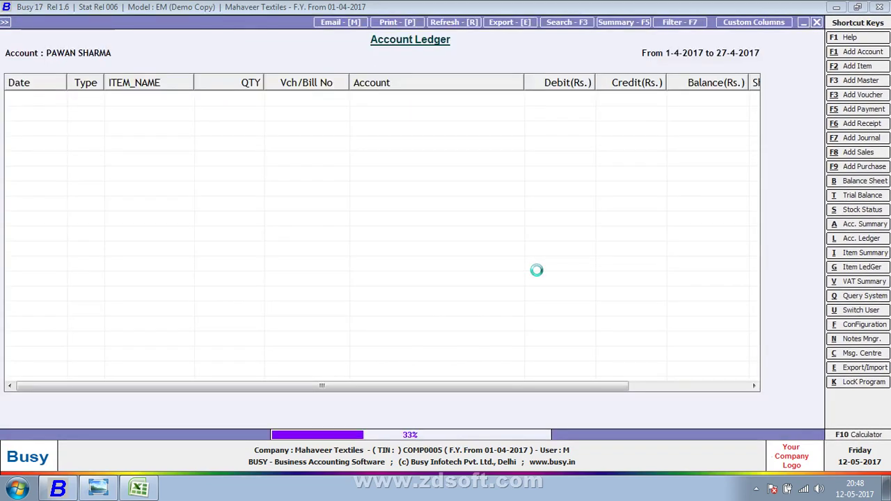
double_click(556, 118)
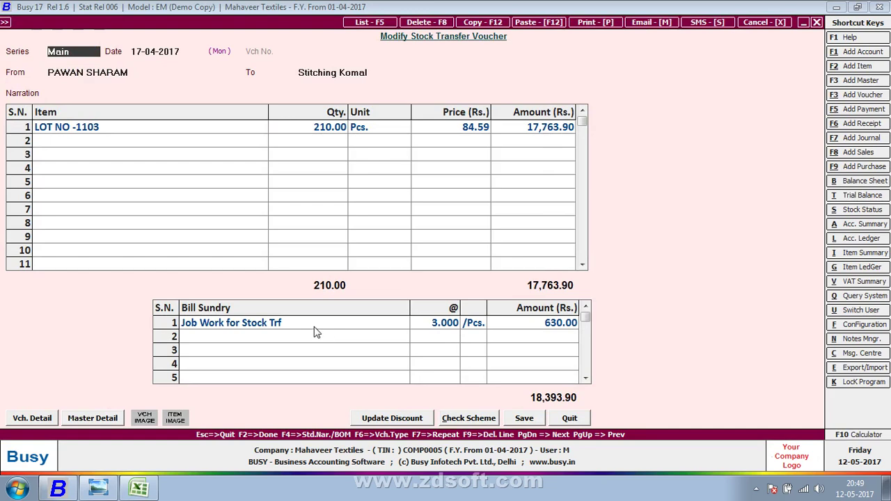
key(Escape)
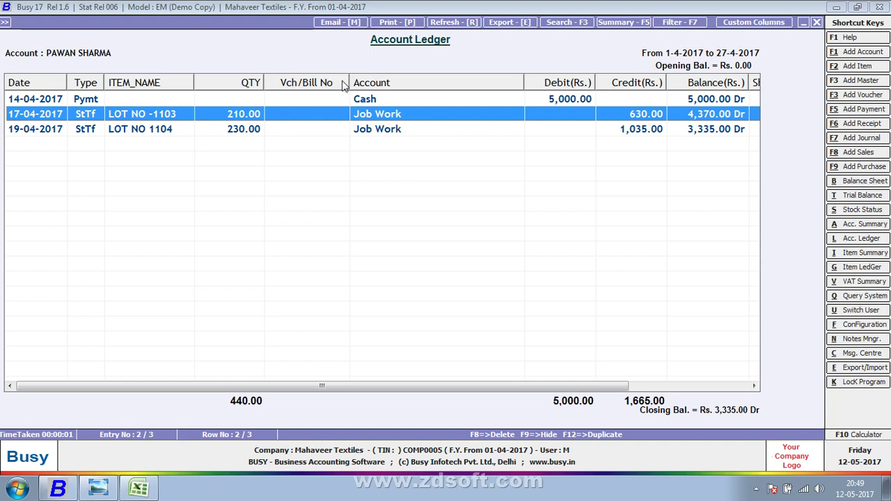
Step: Narrow the Vch/Bill No column slightly and reopen the custom columns of the ledger format
mouse_move(348, 82)
mouse_down()
mouse_move(294, 82)
mouse_move(335, 82)
mouse_up()
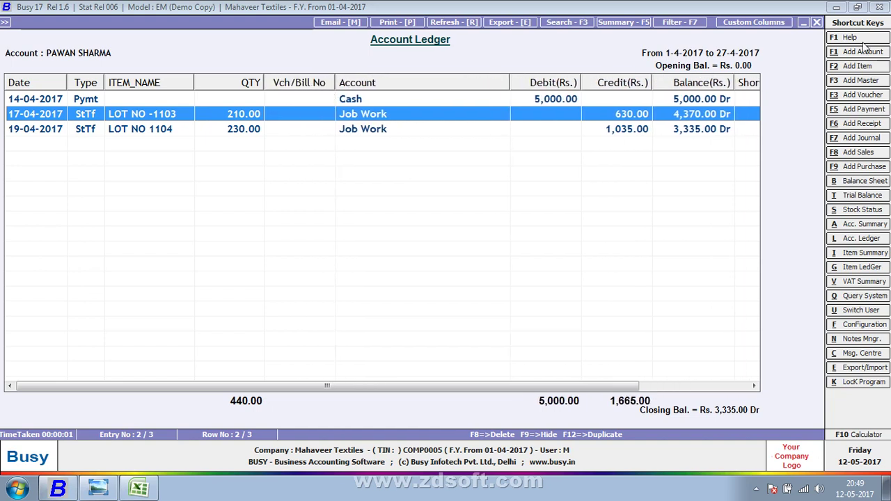
click(748, 28)
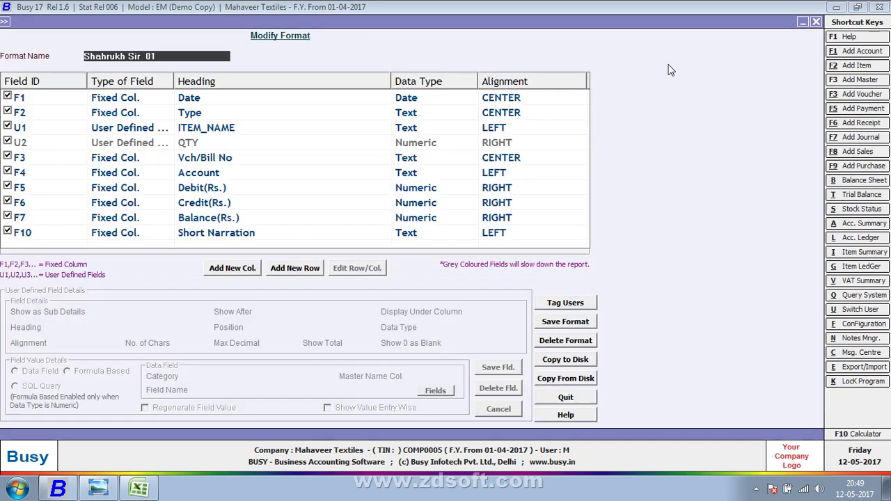
Step: Add a new column to the ledger format with the heading Rate, positioned after U2
click(236, 270)
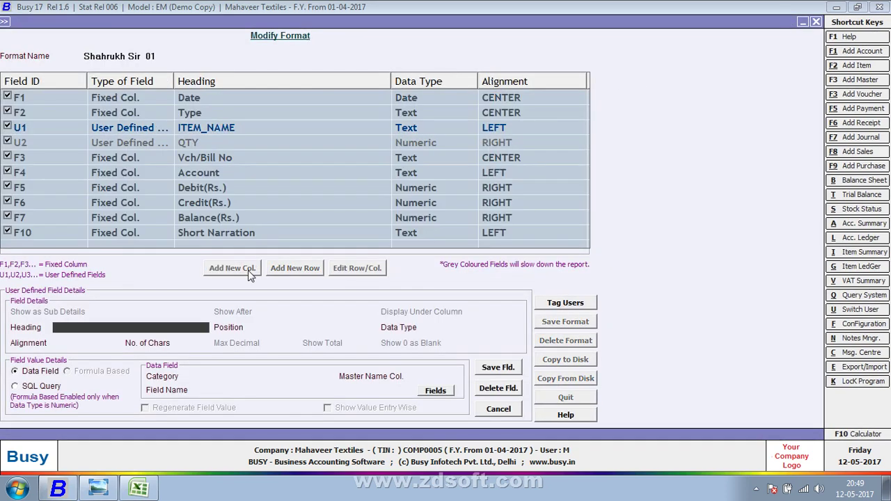
text(ERate)
key(Return)
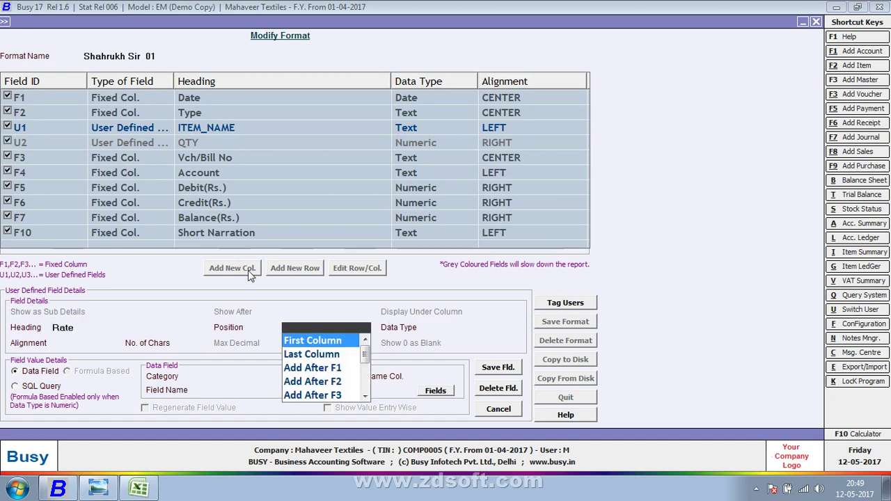
key(Down)
key(Down)
key(Down)
key(Down)
key(Down)
key(Down)
key(Down)
key(Down)
key(Down)
key(Down)
key(Down)
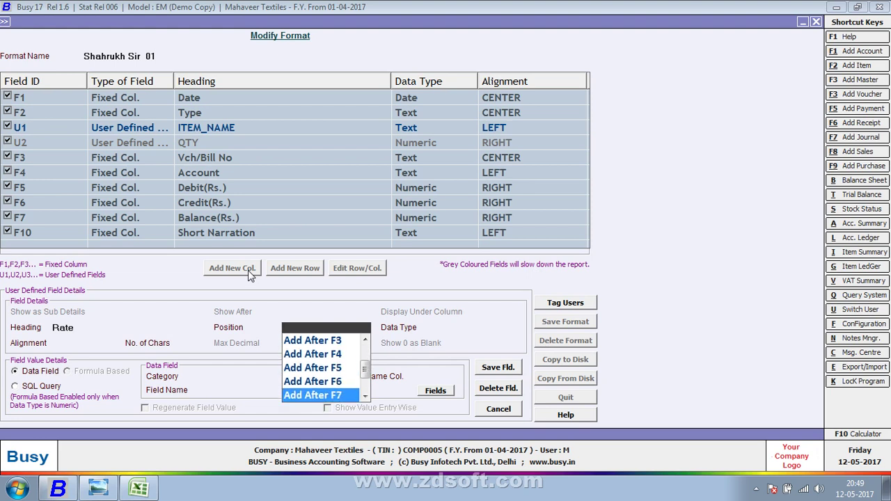
key(Return)
Step: Make the Rate column Numeric, accepting 16 characters, 2 decimals, and Y for both Show Total and Show 0 as Blank
key(Down)
key(Down)
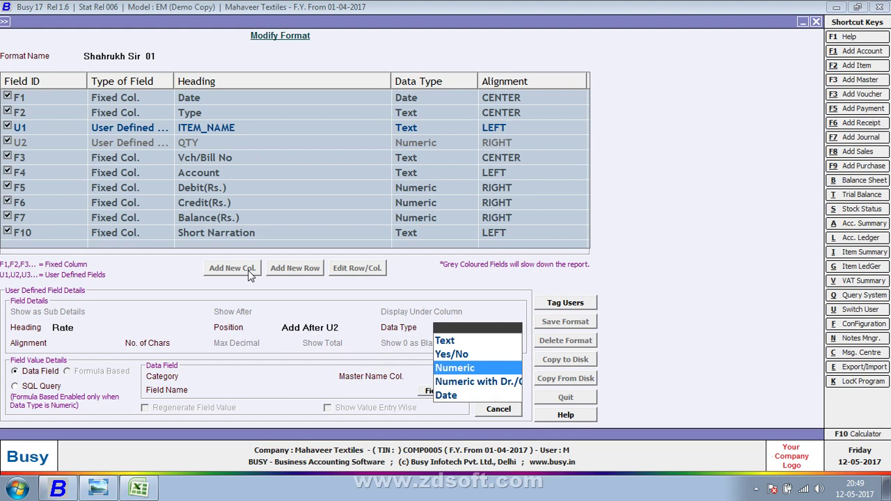
key(Return)
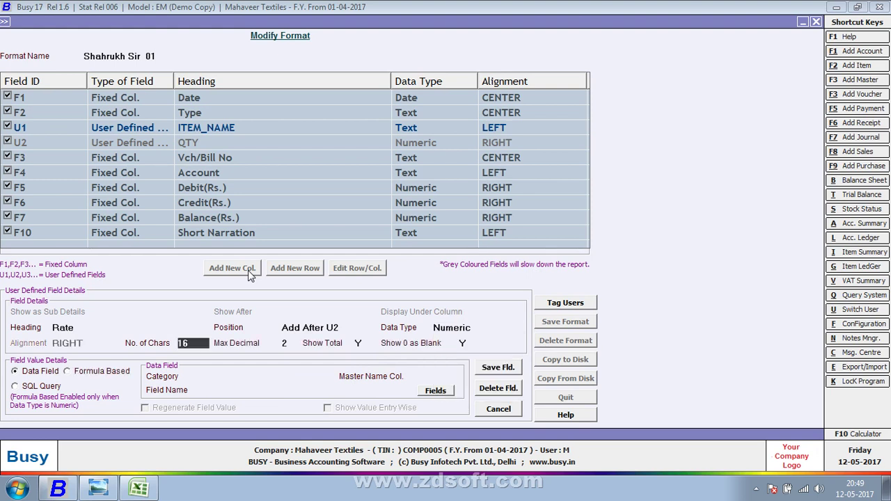
key(Return)
key(Return)
key(Return)
key(Return)
key(Return)
Step: Set the Rate column's data category to Inventory Vouchers(Header) and expand the BILL SUNDRY group of its fields
key(Down)
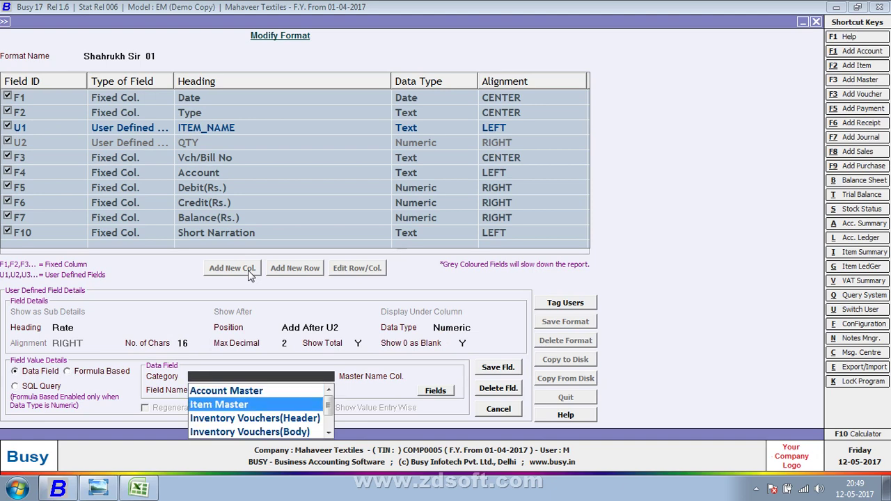
key(Down)
key(Return)
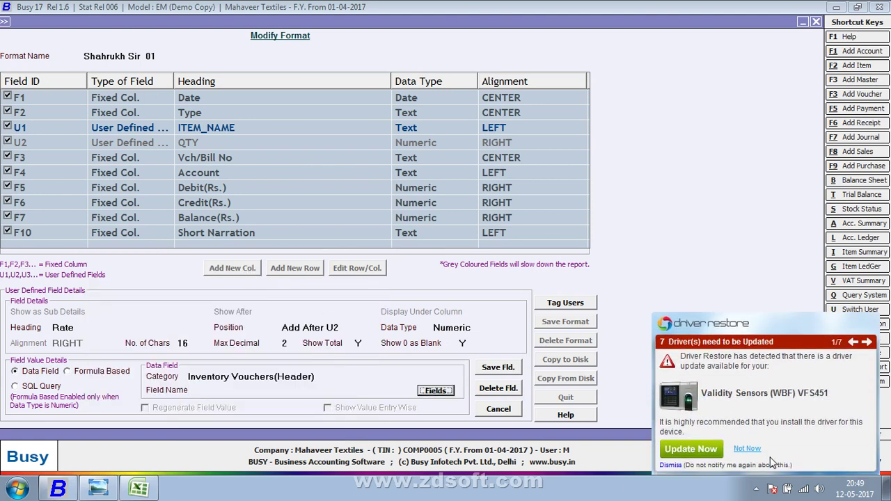
click(747, 449)
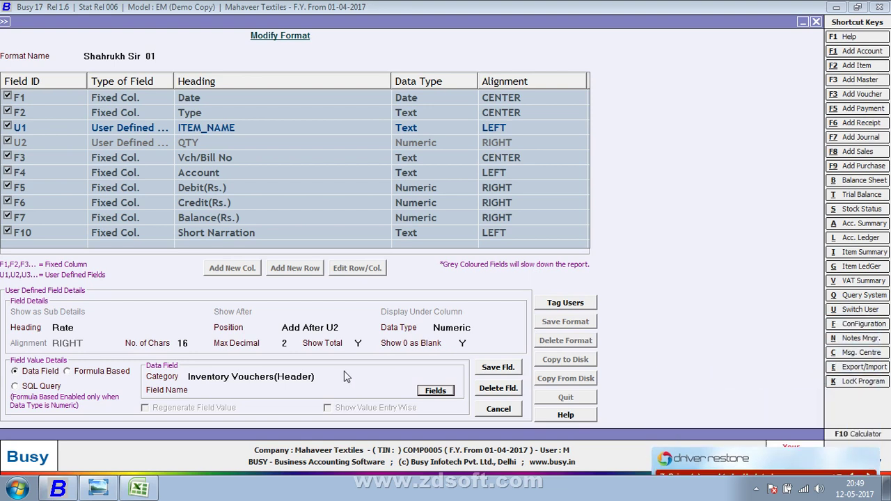
click(326, 376)
click(326, 377)
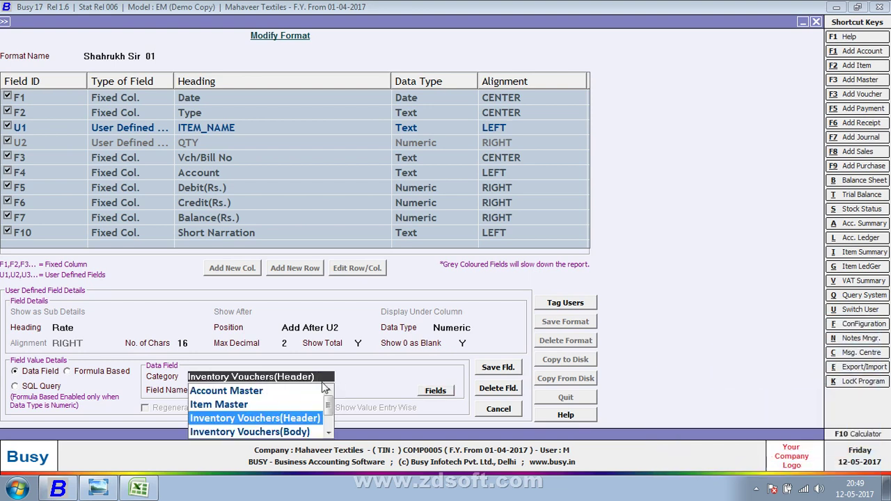
click(309, 418)
click(436, 391)
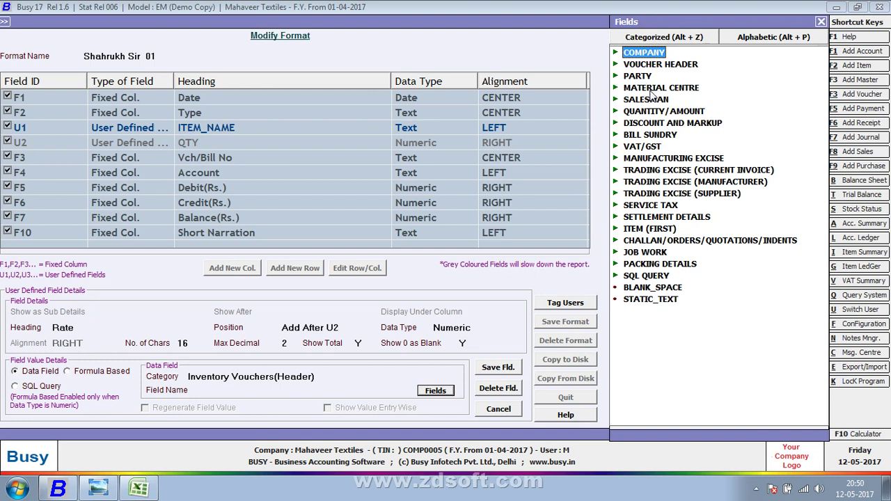
double_click(664, 137)
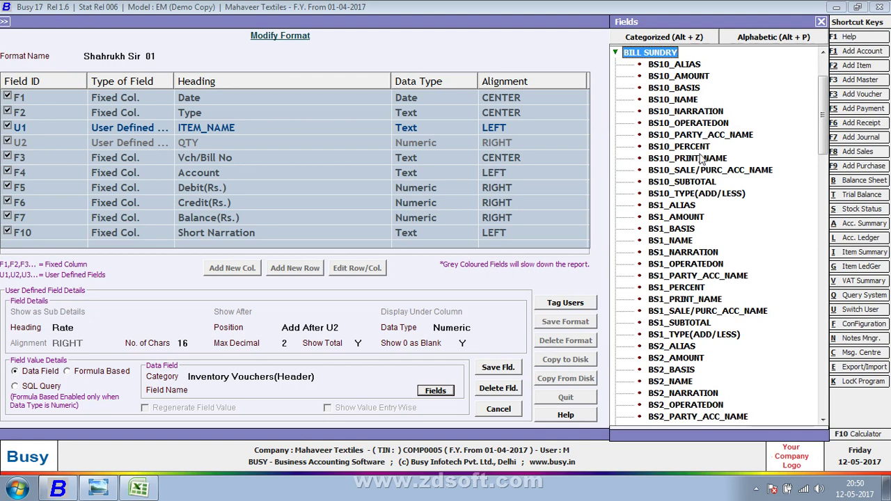
Step: Open a blank Bill Sundry master form from the masters to examine its settings
key(alt)
key(Return)
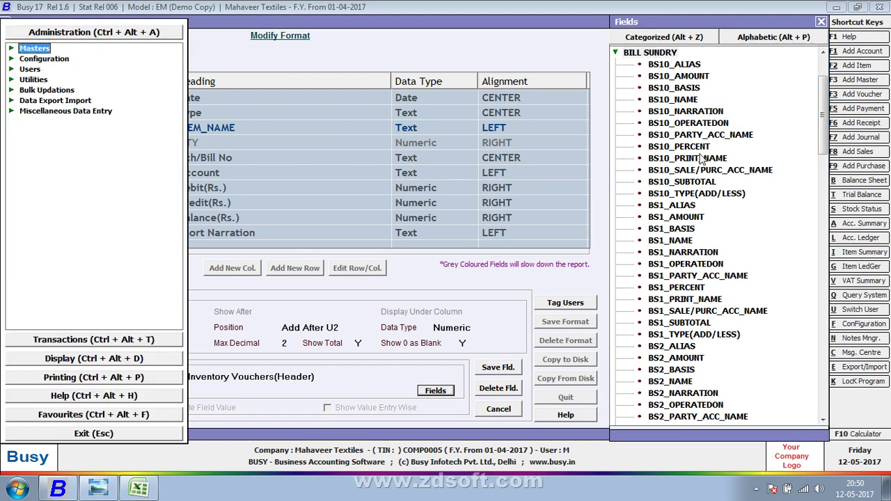
key(Return)
key(Down)
key(Down)
key(Down)
key(Down)
key(Down)
key(Down)
key(Down)
key(Down)
key(Down)
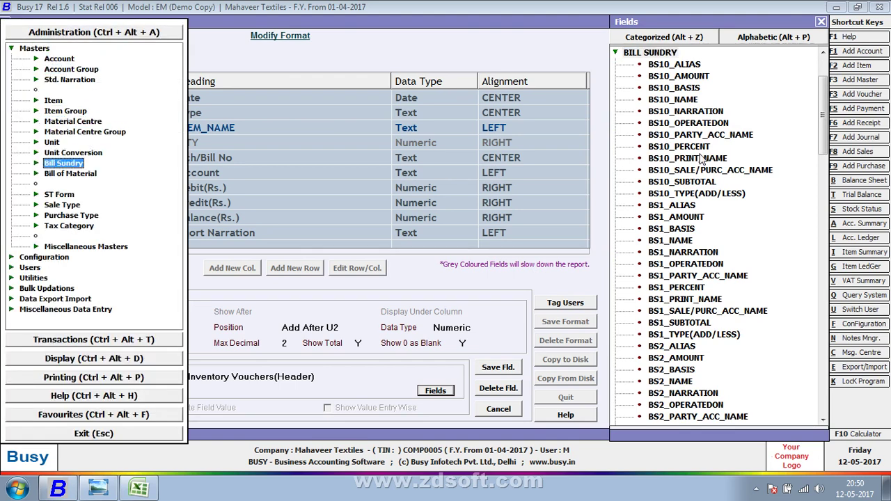
key(Return)
key(Return)
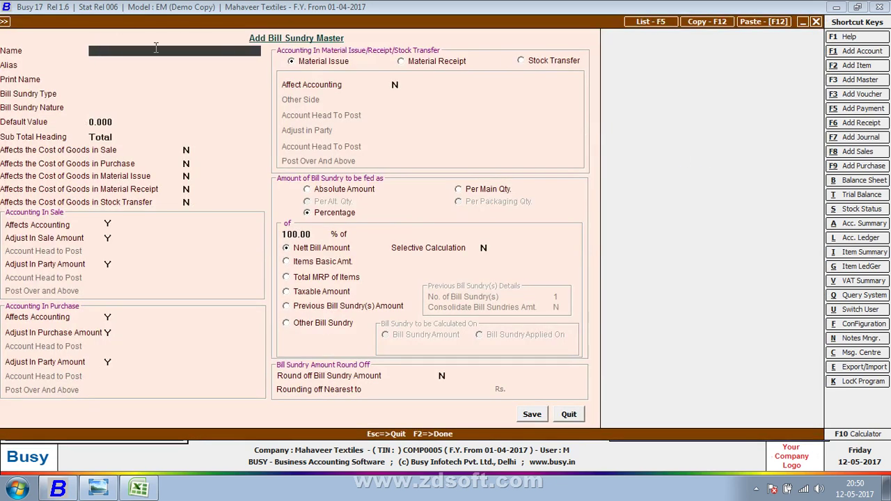
Step: Try the name D in the new bill sundry, view its Bill Sundry Type options, and quit without saving
click(105, 69)
key(Return)
text(D)
key(Return)
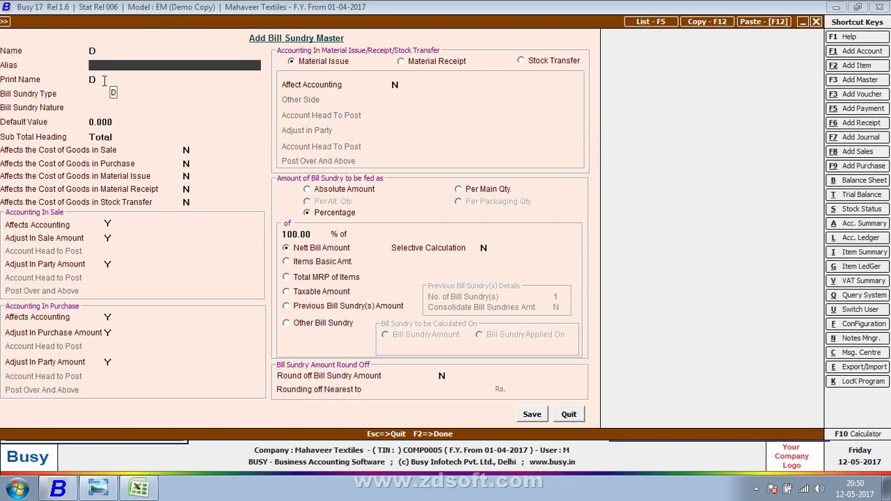
key(Return)
key(Return)
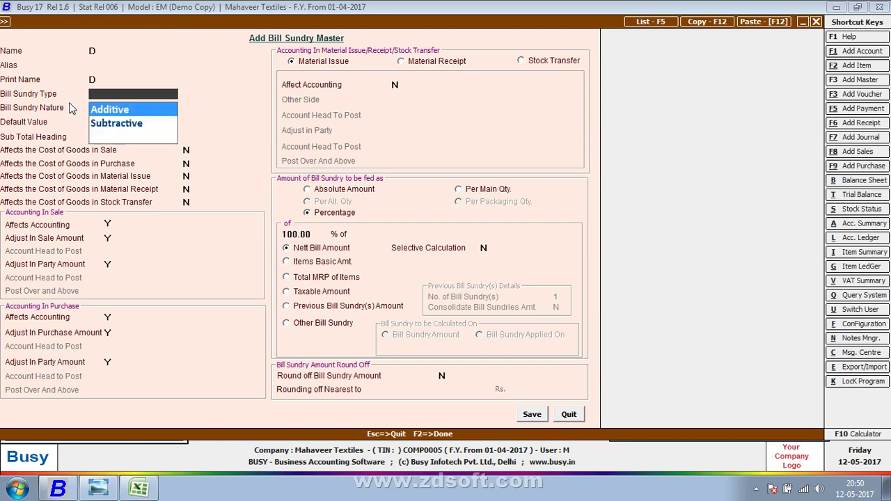
key(Escape)
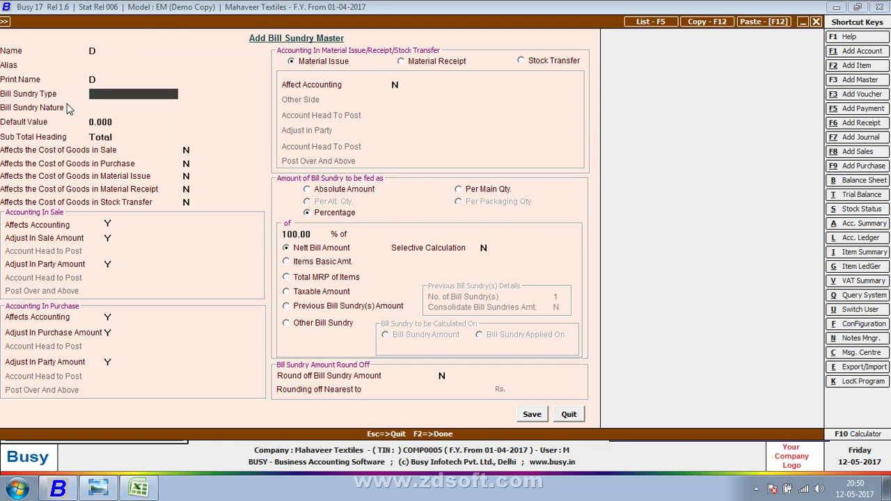
key(Escape)
key(Return)
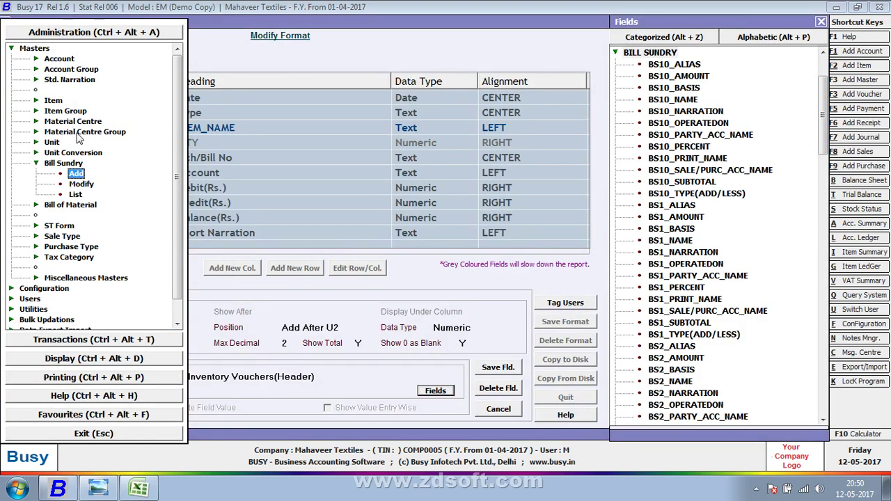
Step: List the stock transfer vouchers of the Main series from 1-4-2017 to 27-4-2017
click(117, 339)
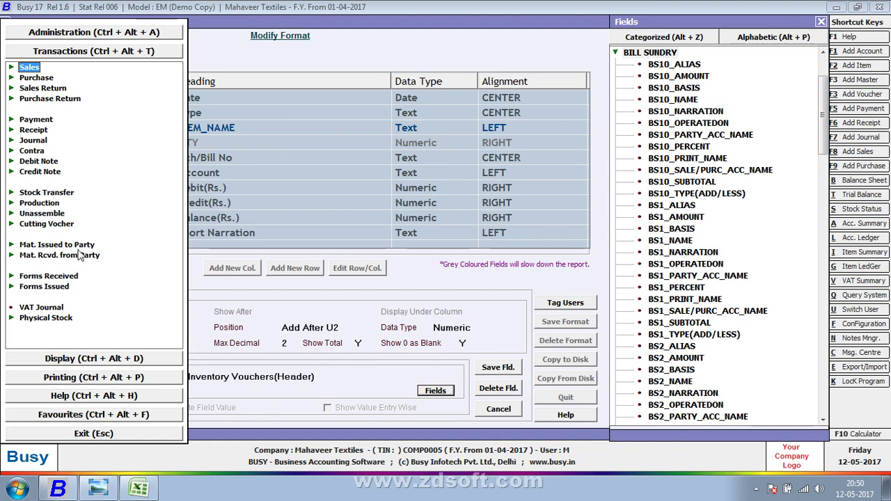
click(64, 193)
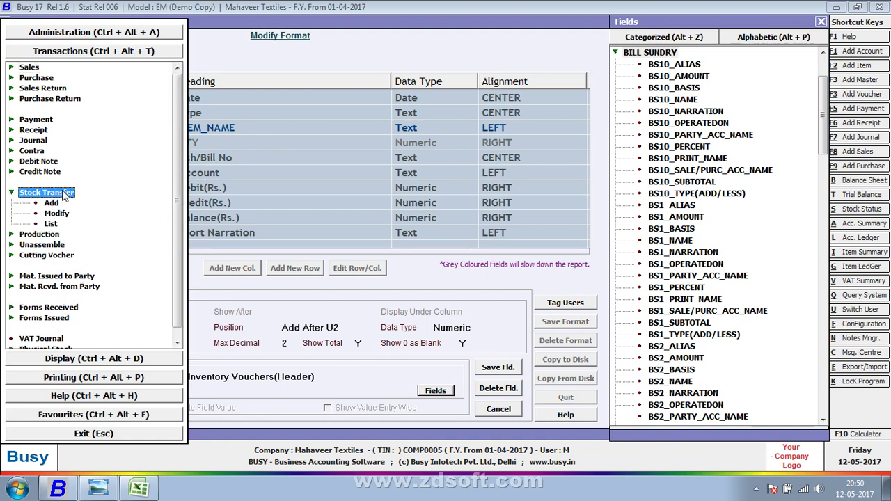
click(50, 224)
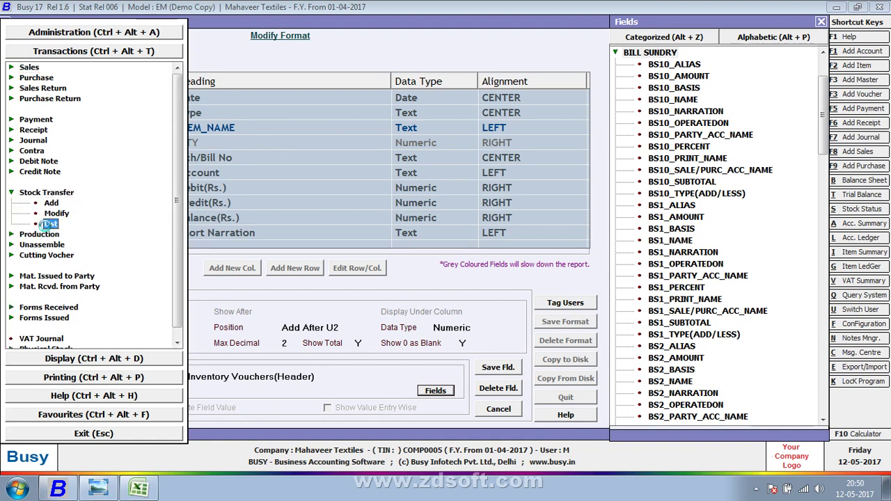
key(F2)
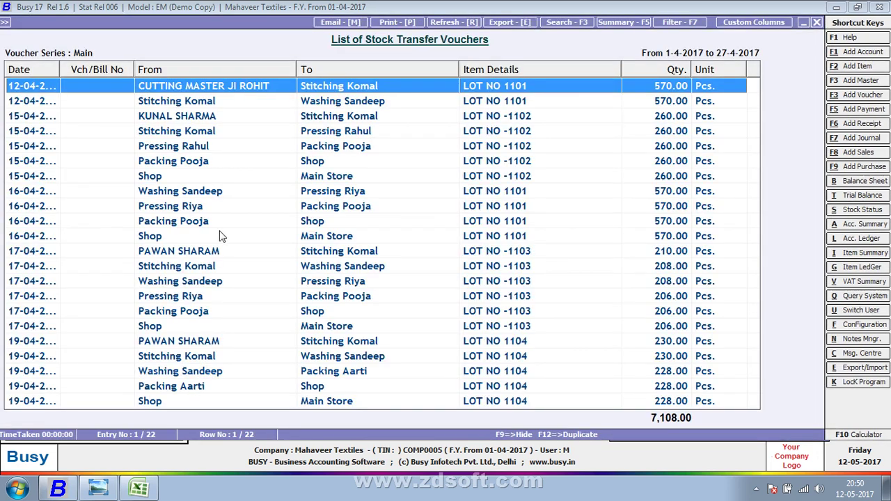
Step: Examine the bill sundry rows of the 16-04-2017 Shop to Main Store voucher, and return to the format's field list
double_click(295, 238)
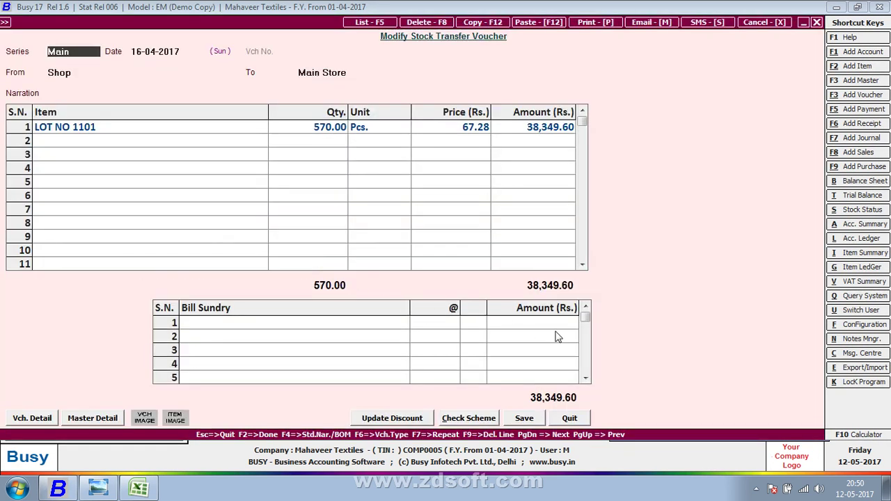
click(559, 326)
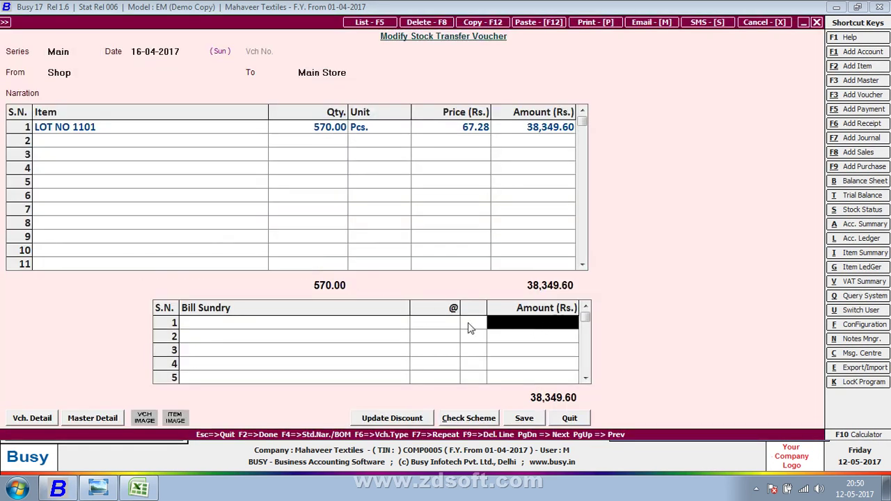
click(443, 324)
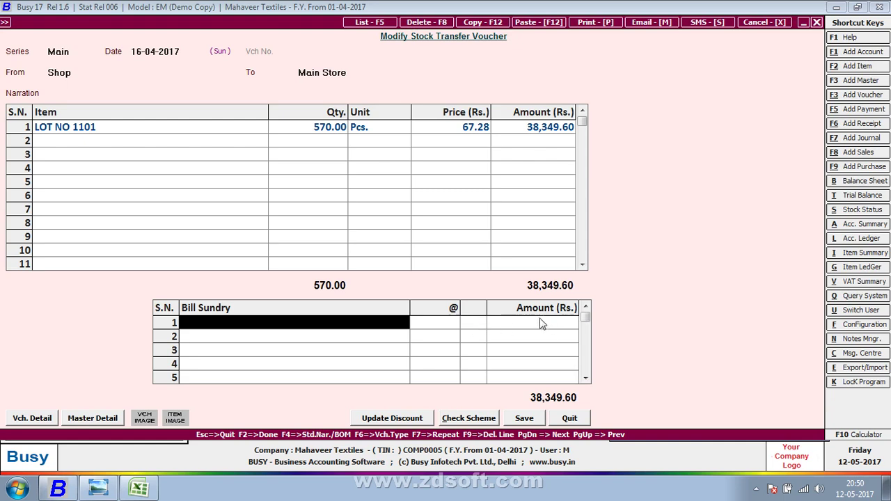
click(571, 418)
key(Escape)
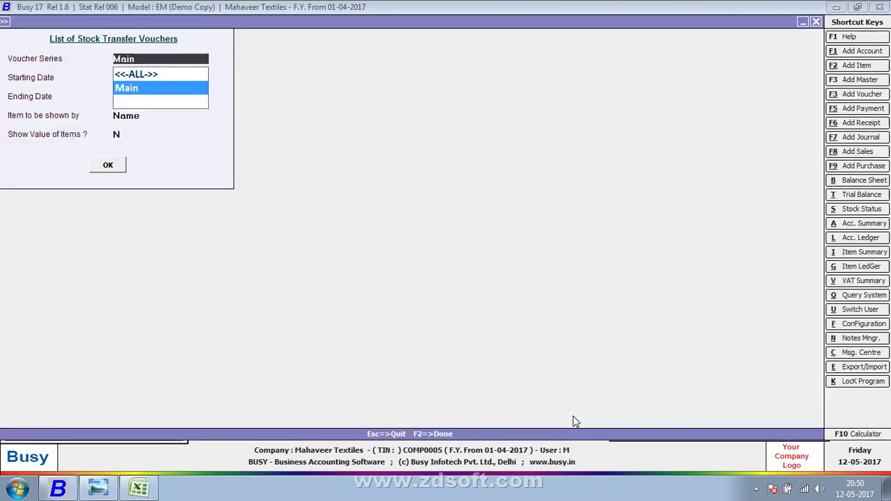
key(Return)
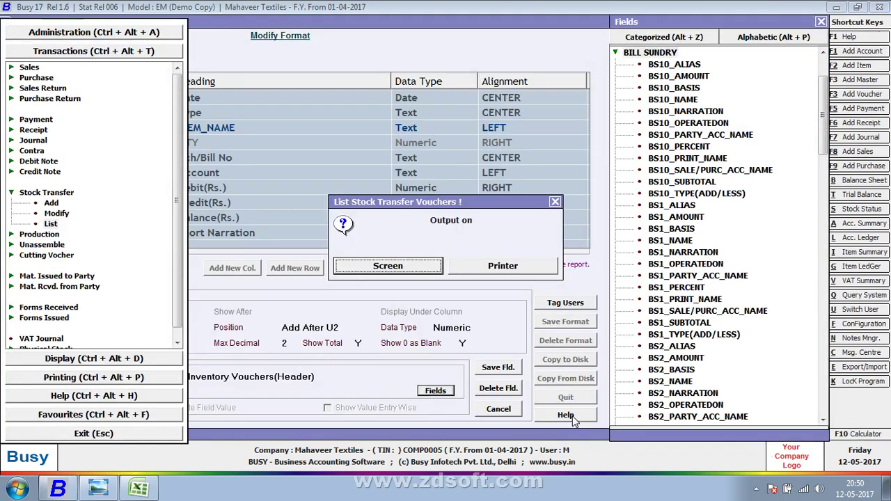
key(Escape)
key(Escape)
key(Escape)
key(Escape)
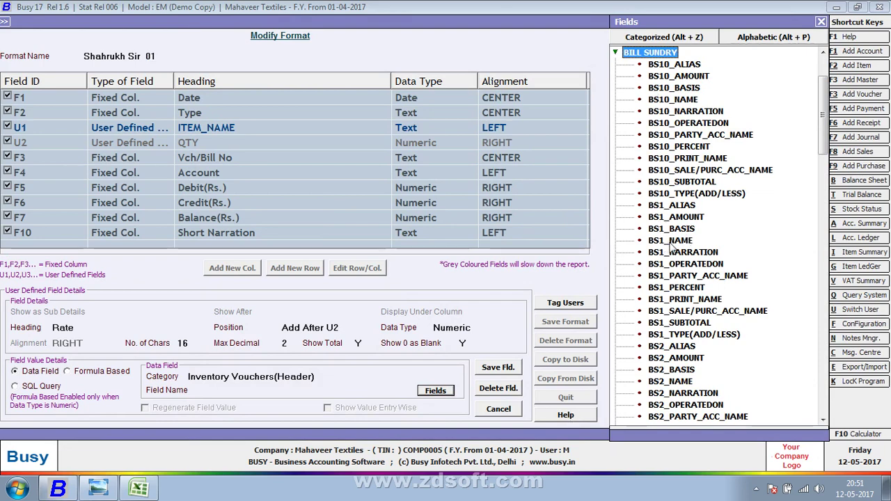
Step: Link the Rate column to the BS1_PERCENT field of the BILL SUNDRY group and save the column
click(672, 218)
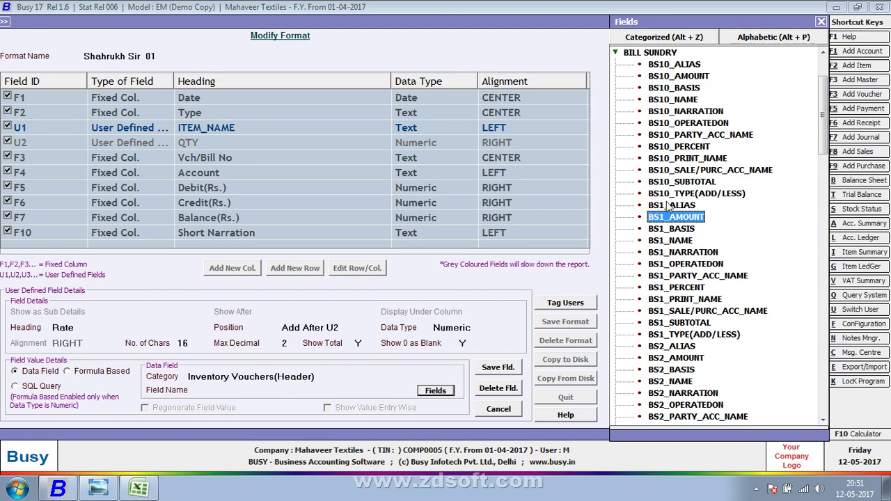
click(686, 287)
double_click(686, 288)
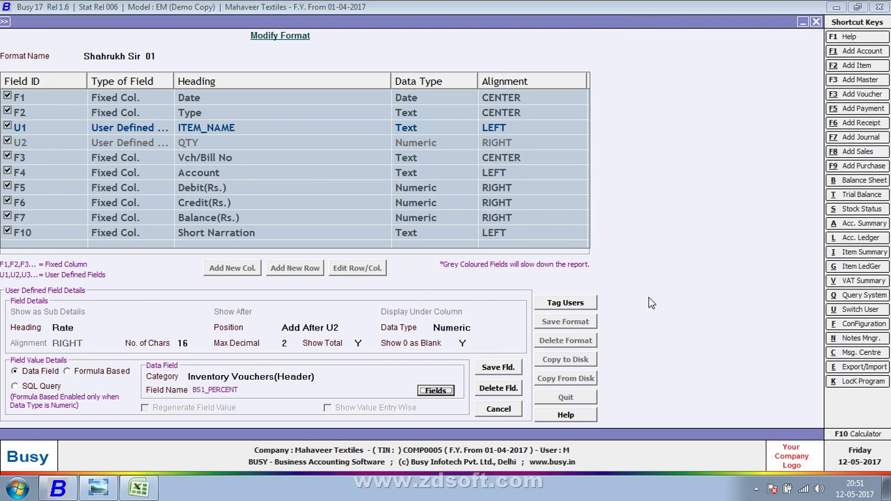
click(518, 365)
click(482, 276)
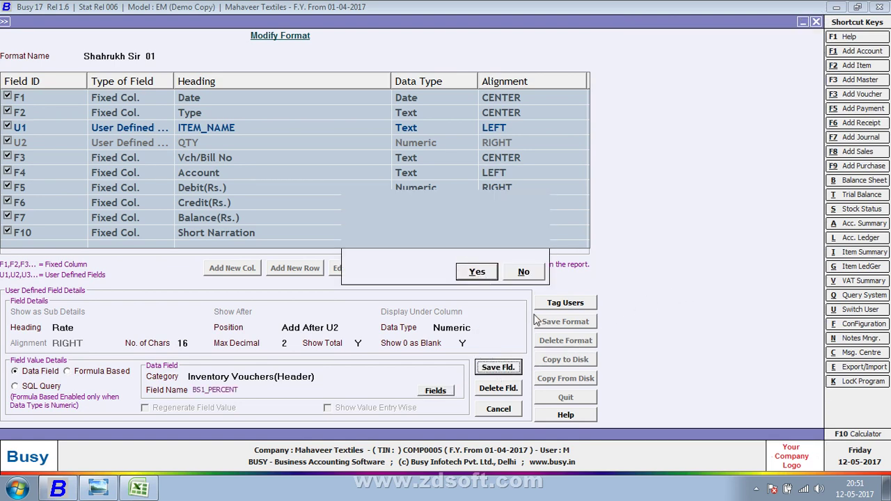
Step: Save the modified ledger format, confirming the save and declining the follow-up prompt
click(566, 321)
click(478, 272)
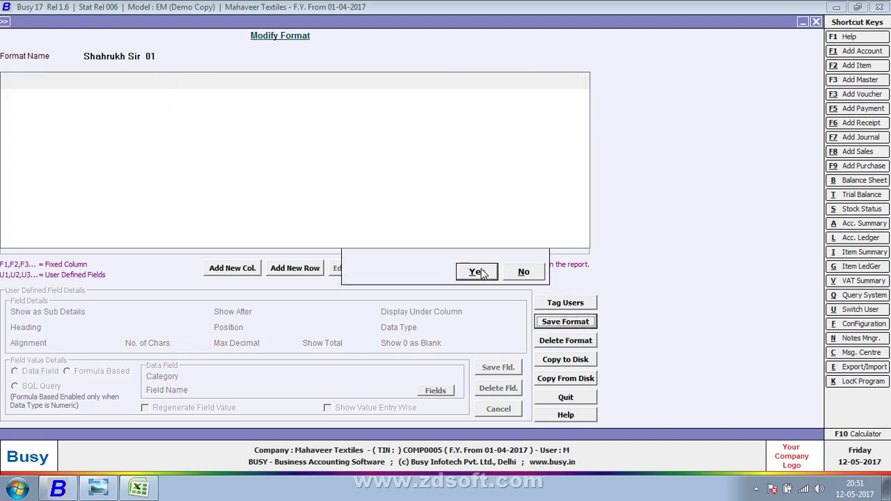
click(526, 272)
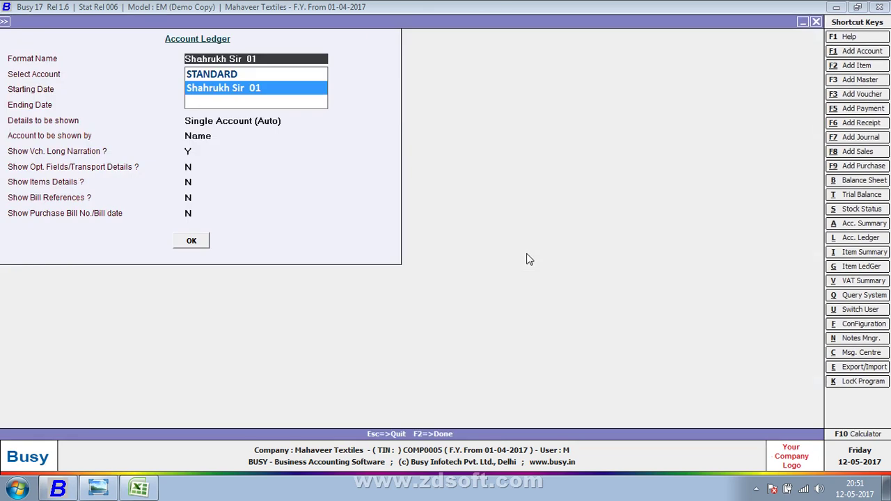
Step: Regenerate the Account Ledger and open its 17-04-2017 stock transfer voucher to compare the job work rate with the Rate column
key(F2)
key(Down)
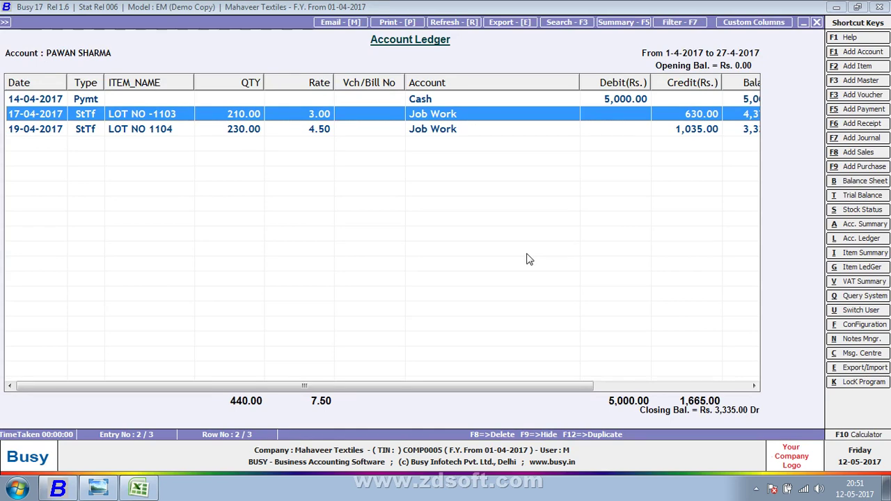
click(315, 115)
click(315, 115)
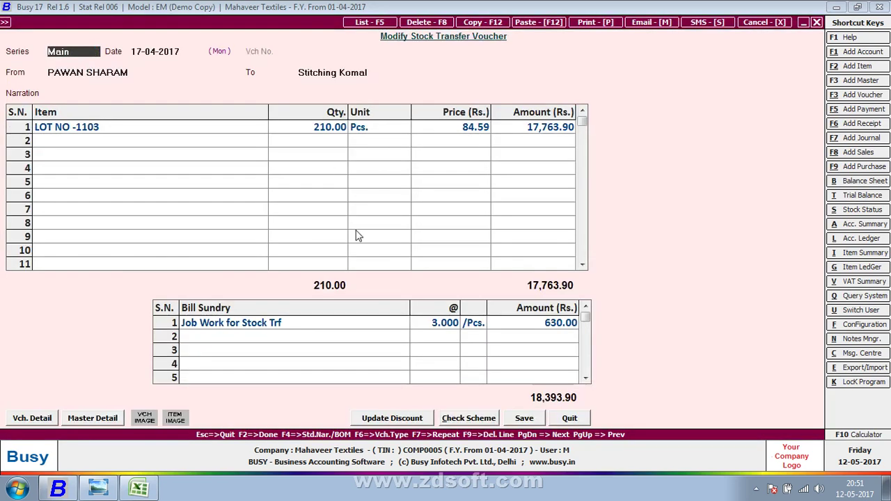
Step: Leave the stock transfer voucher and add a new column headed Amount to the ledger format, positioned after U3
click(422, 328)
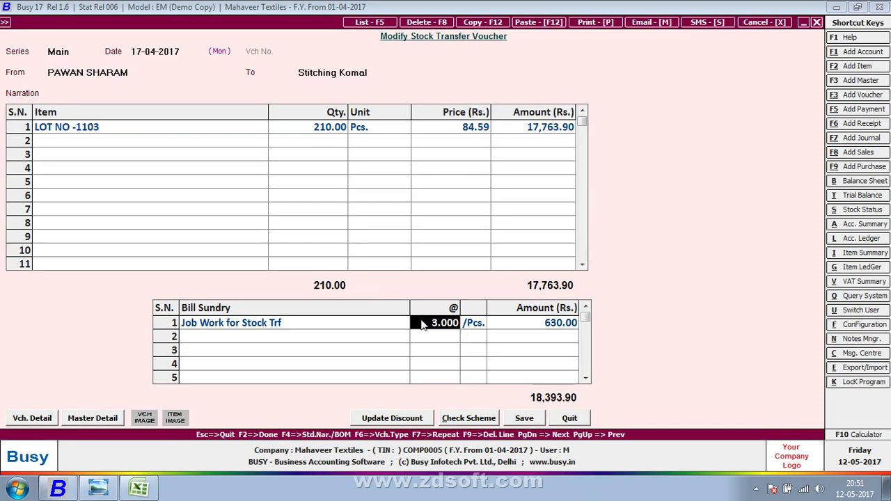
key(Escape)
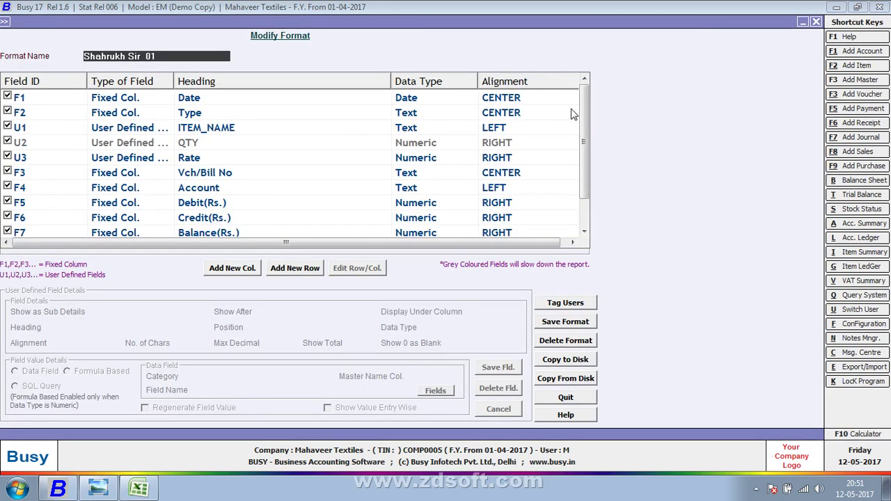
click(233, 269)
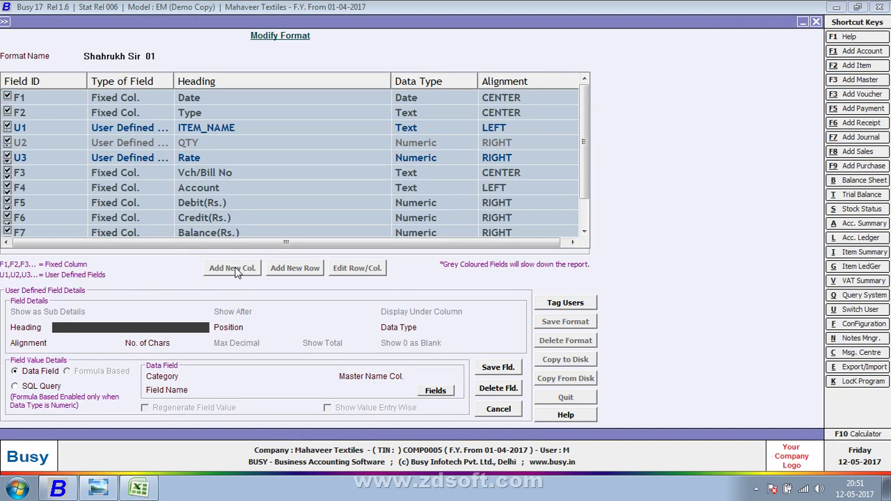
text(Amount)
key(Return)
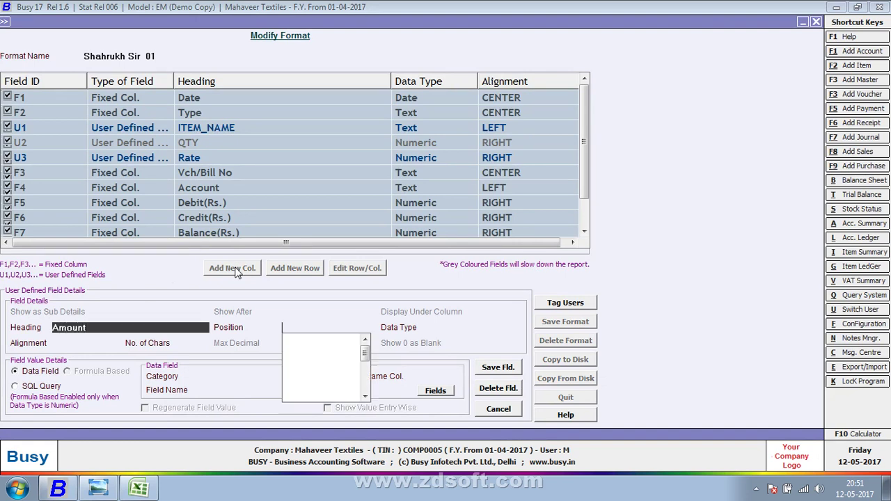
key(Down)
key(Down)
key(Down)
key(Down)
key(Down)
key(Down)
key(Down)
key(Down)
key(Down)
key(Down)
key(Down)
key(Down)
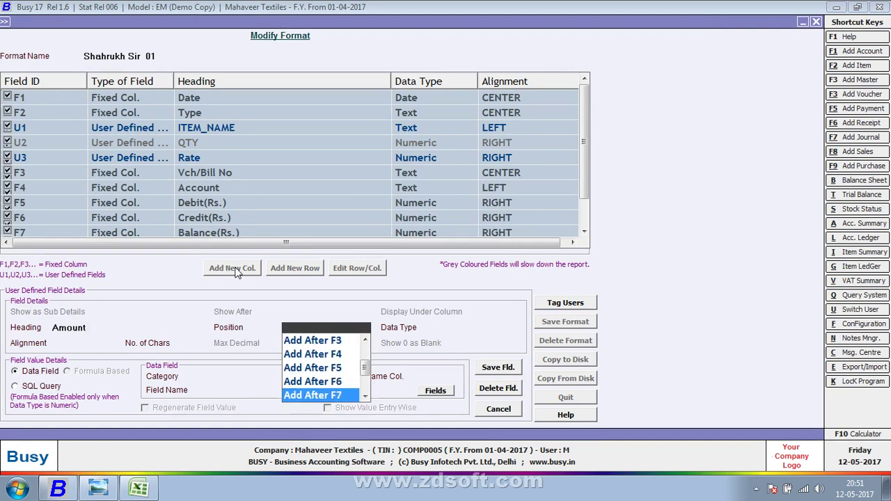
key(Return)
Step: Set the Amount column's data type to Numeric, accepting 16 characters, 2 decimals, a shown total and zeros as blank
key(Down)
key(Down)
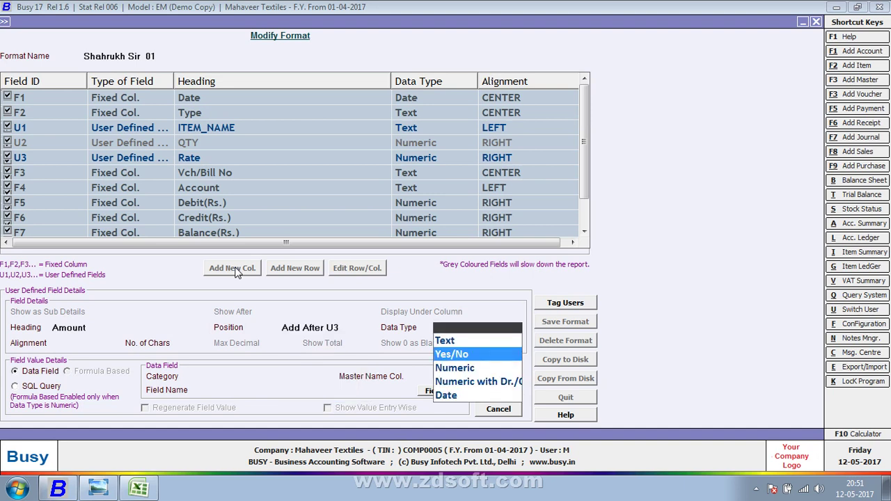
key(Return)
key(Return)
key(Return)
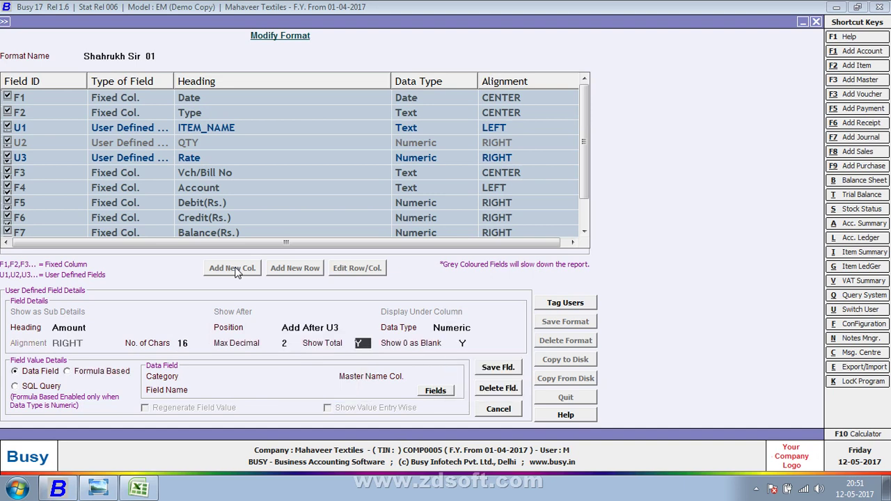
key(Return)
key(Return)
Step: Link the Amount column to BS1_AMOUNT from the BILL SUNDRY group of Inventory Vouchers(Header) and save the column
key(Down)
key(Down)
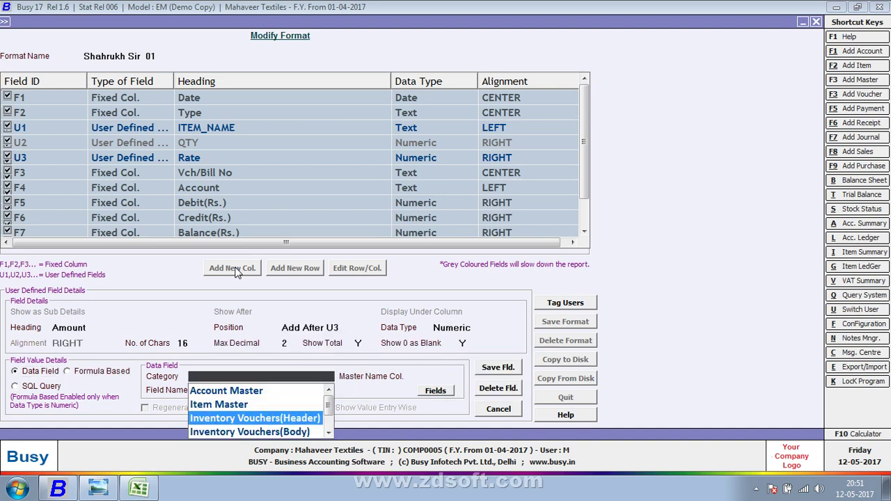
key(Return)
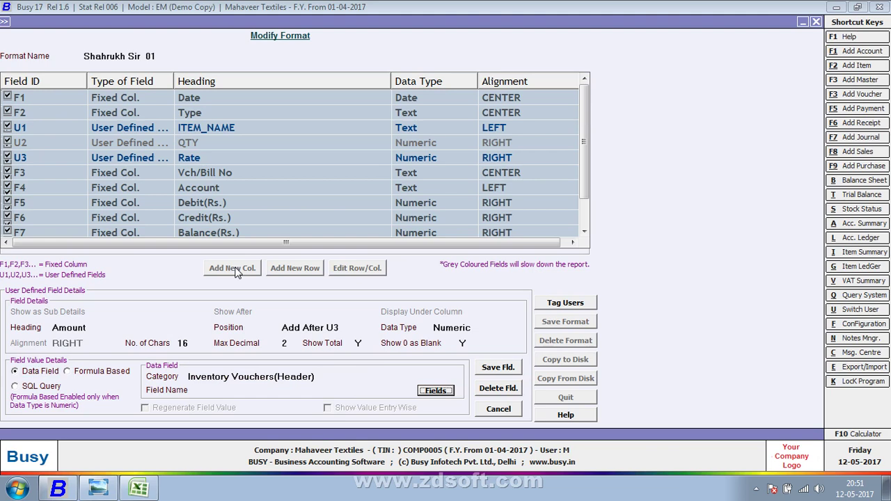
key(Return)
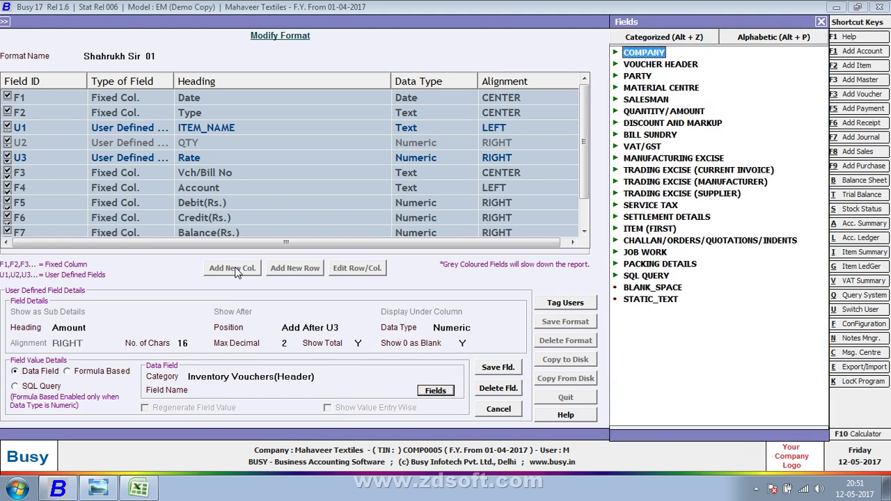
click(615, 136)
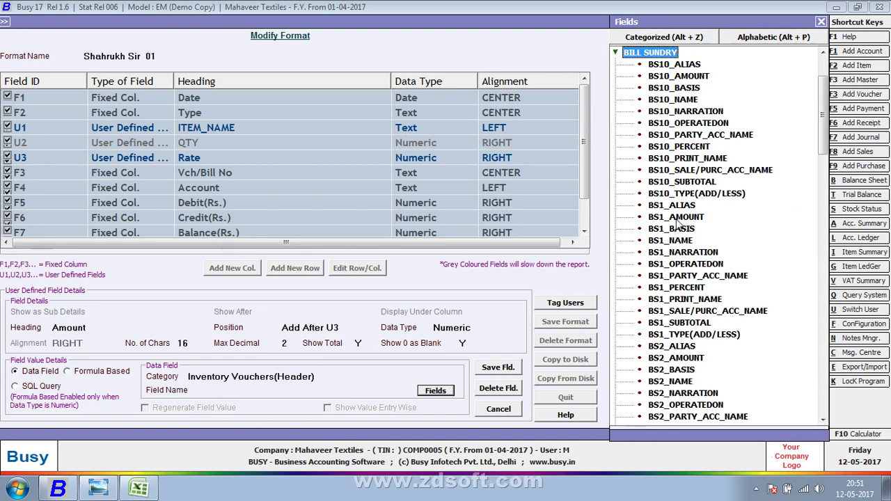
click(677, 218)
double_click(676, 219)
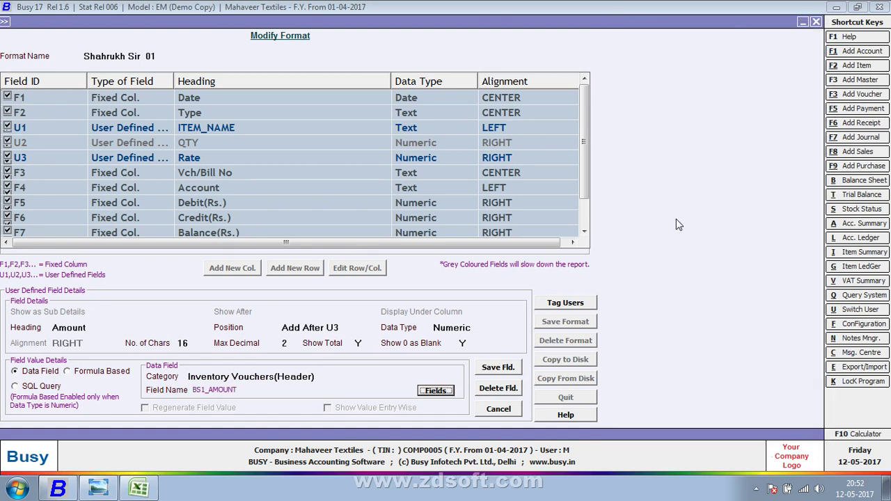
click(498, 366)
click(476, 273)
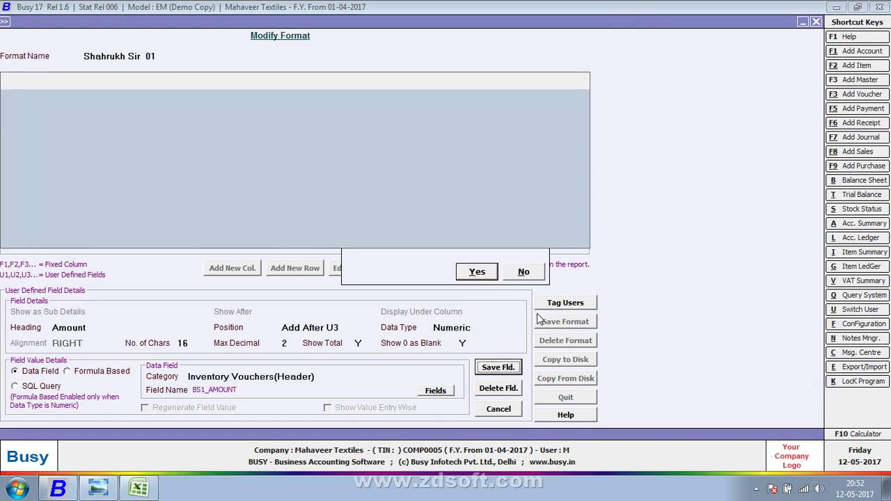
Step: Save the modified ledger format, declining the follow-up prompt, and regenerate the Account Ledger with it
click(543, 324)
click(476, 272)
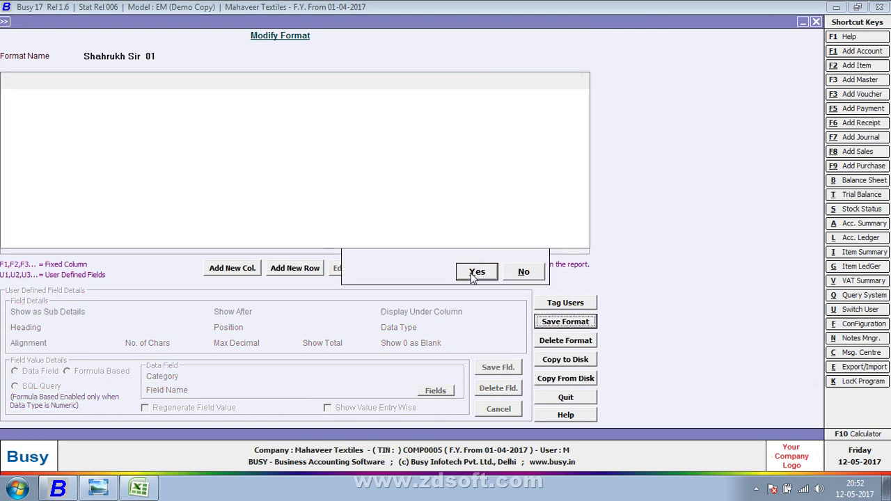
click(523, 269)
key(Escape)
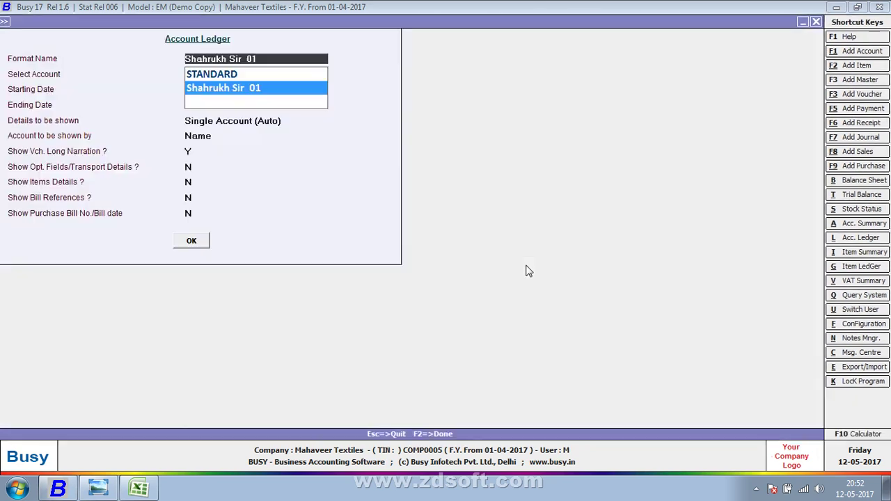
key(F2)
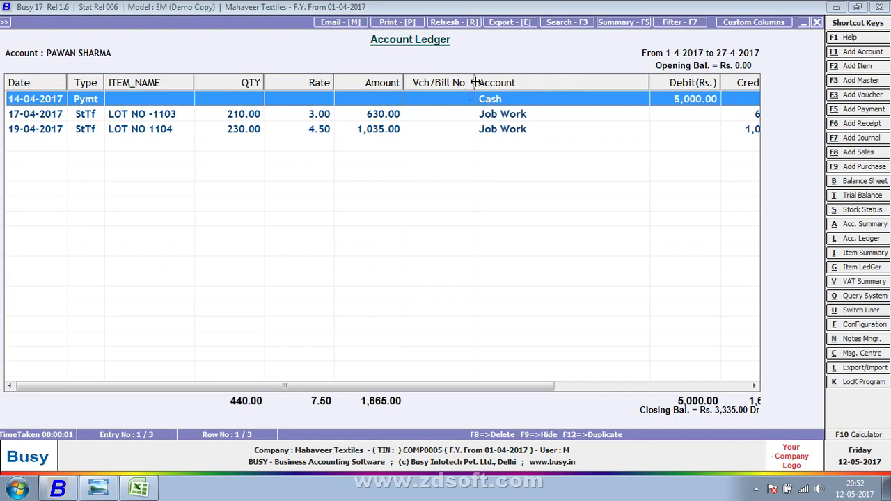
Step: Collapse the Vch/Bill No and Account columns in the ledger grid and compare the result with the handwritten layout photo
drag(475, 82, 370, 81)
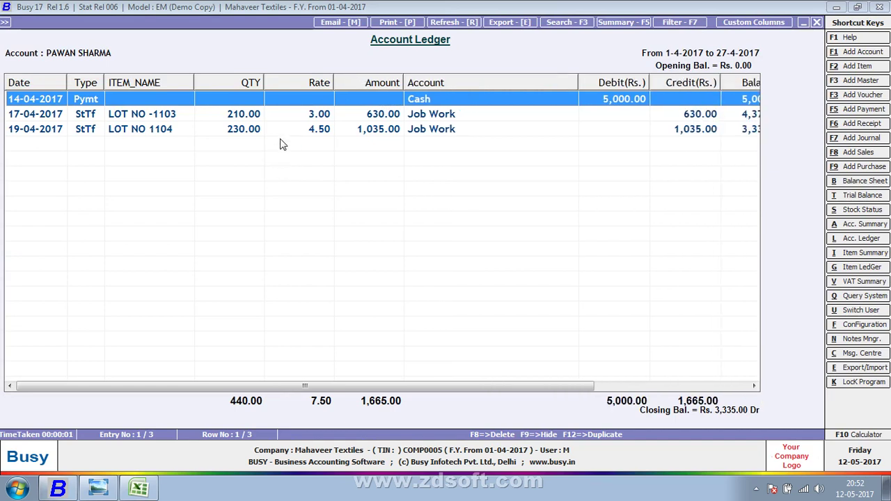
drag(578, 82, 404, 85)
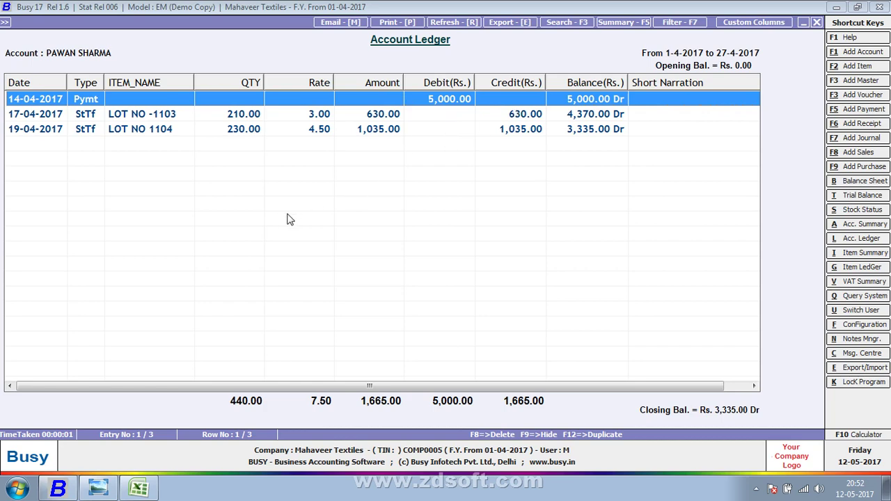
key(alt+Tab)
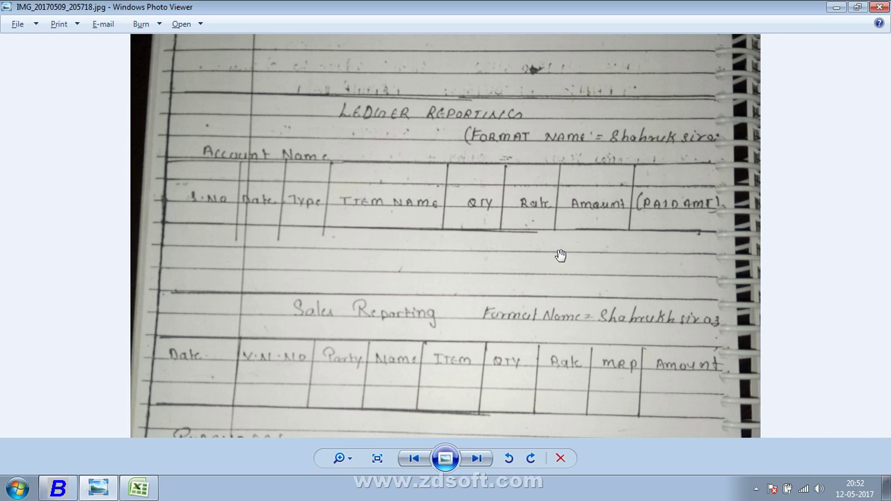
key(alt+Tab)
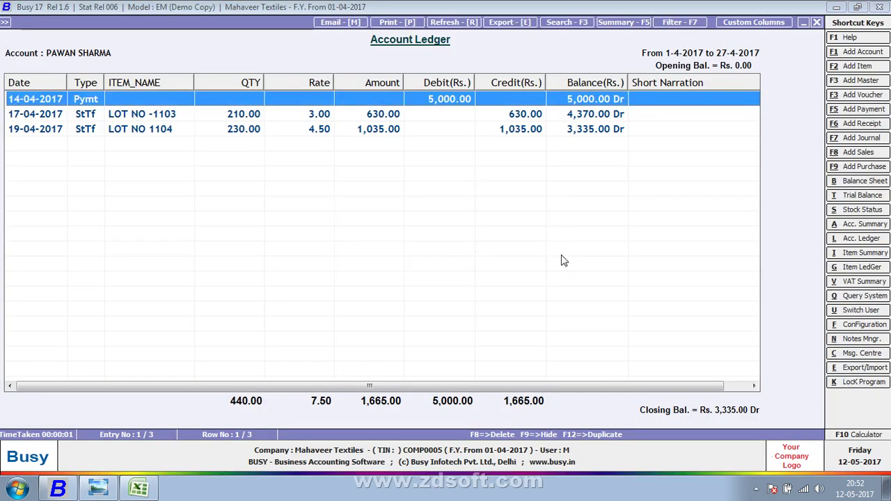
Step: Preview the ledger printout generated from Busy, and return to the Account Ledger
key(alt+p)
click(358, 208)
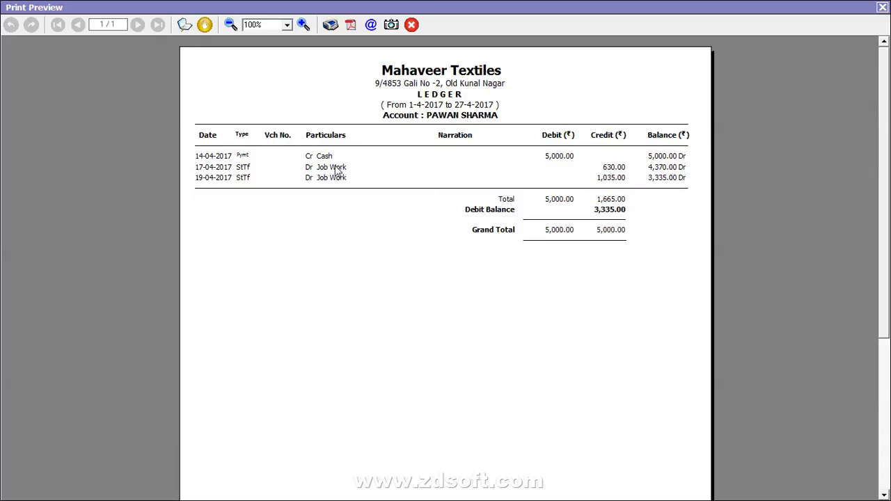
key(Escape)
key(Escape)
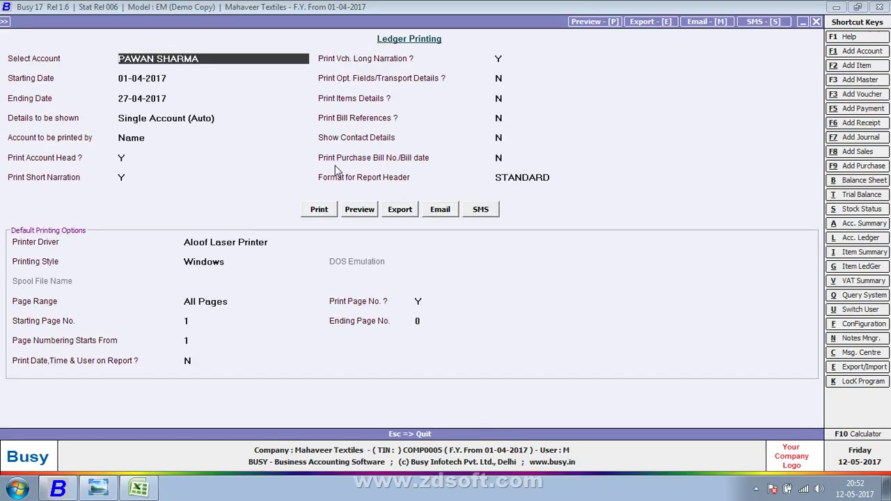
Step: Choose to print the ledger as it is from the grid and exclude the Vch/Bill No, Account and Debit(Rs.) fields
key(Right)
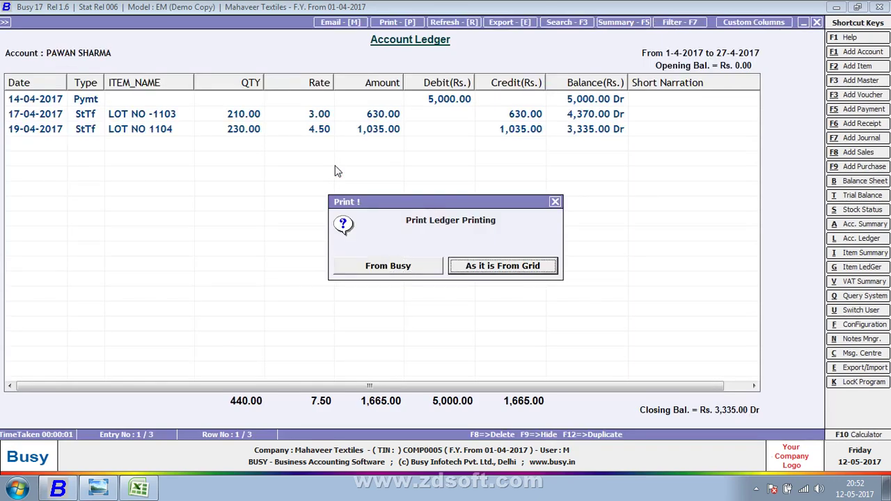
key(Return)
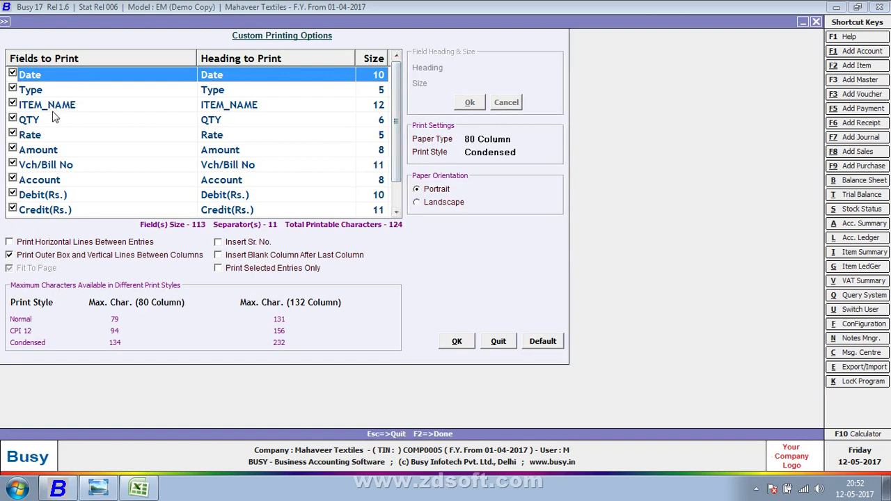
click(13, 164)
click(13, 179)
click(13, 195)
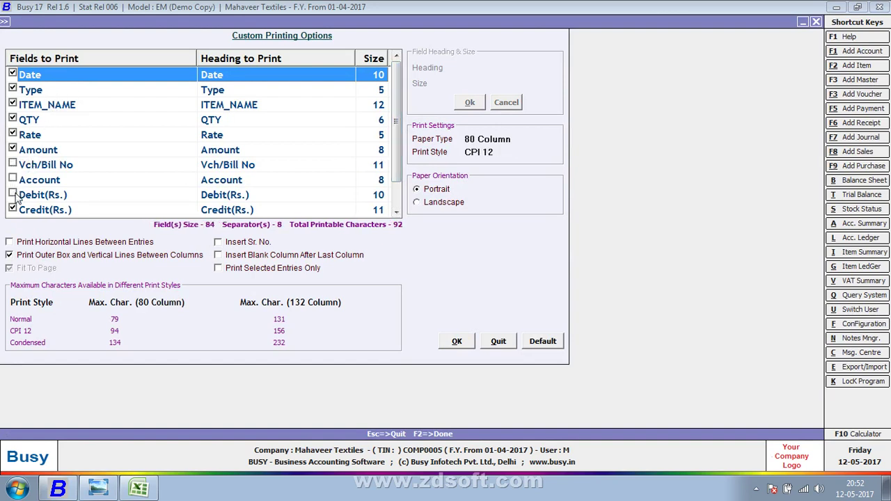
Step: Change the print heading of the Credit(Rs.) field to PAID and apply the custom printing options
double_click(218, 209)
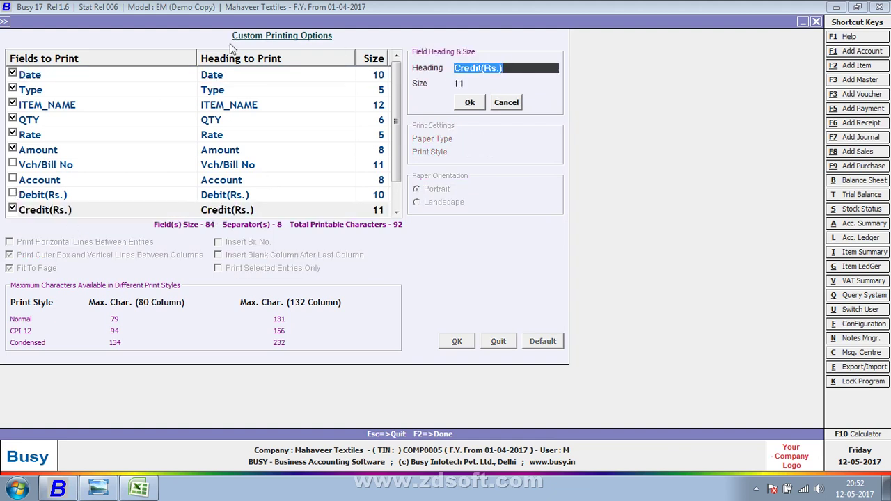
text(PAID)
key(Return)
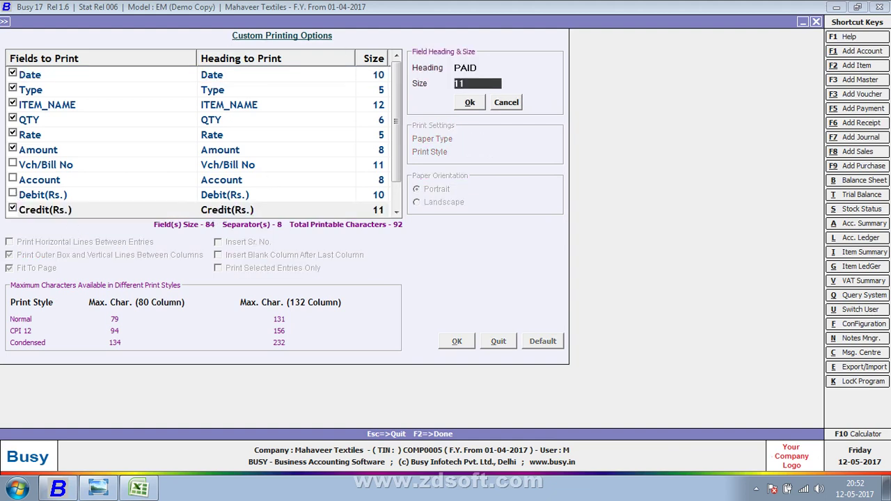
click(473, 106)
click(454, 340)
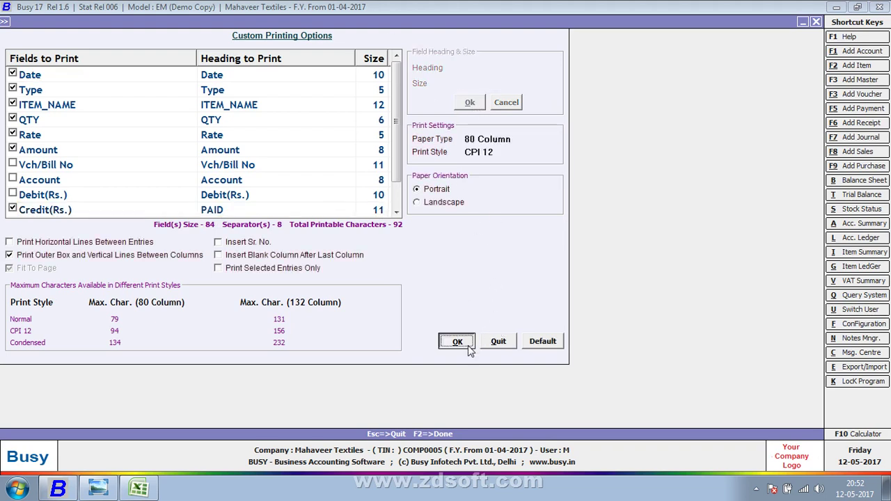
click(454, 340)
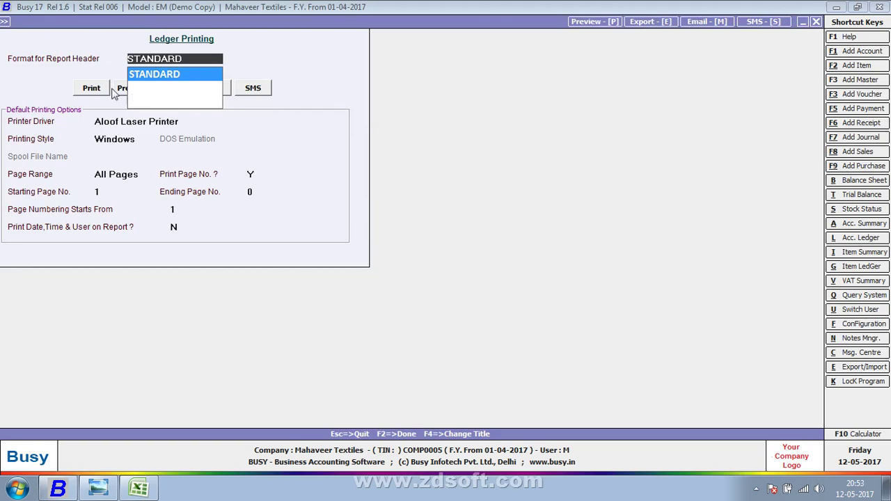
Step: Preview the grid-based ledger printout with the STANDARD report header, and return to the Account Ledger
click(124, 89)
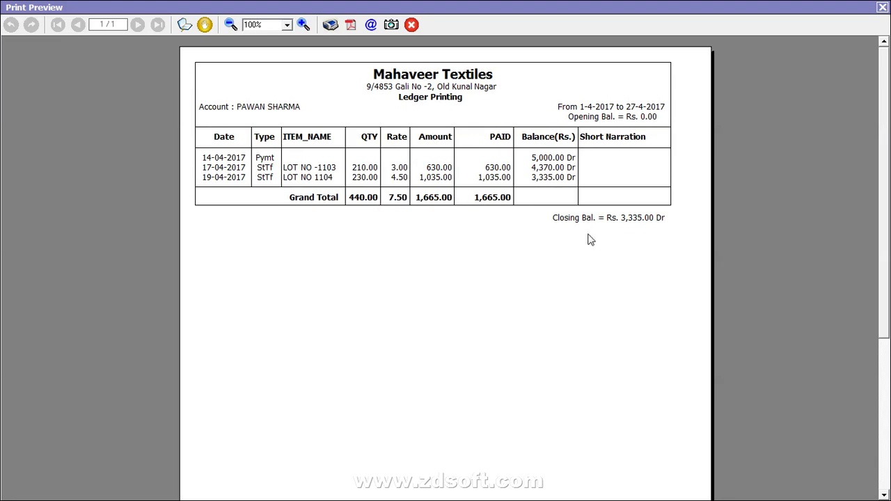
key(Escape)
key(Escape)
key(Escape)
key(Escape)
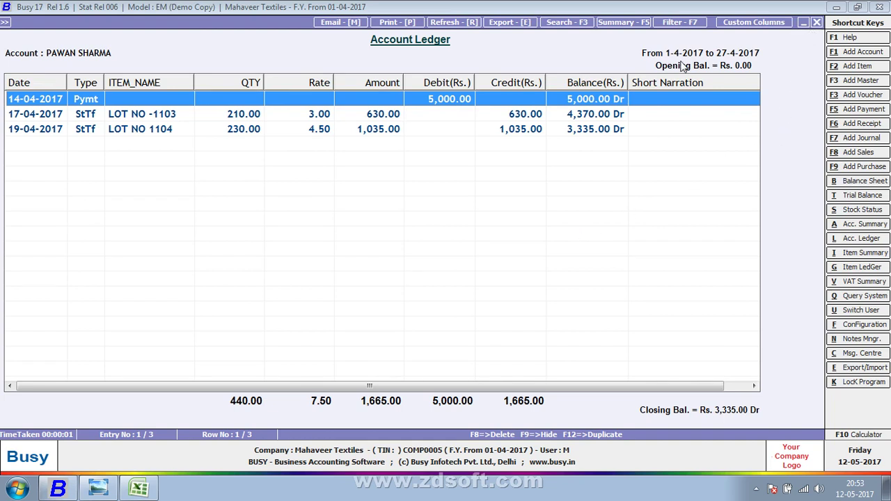
Step: Choose to print the ledger as it is from the grid and exclude the Balance(Rs.) and Short Narration fields
key(alt+p)
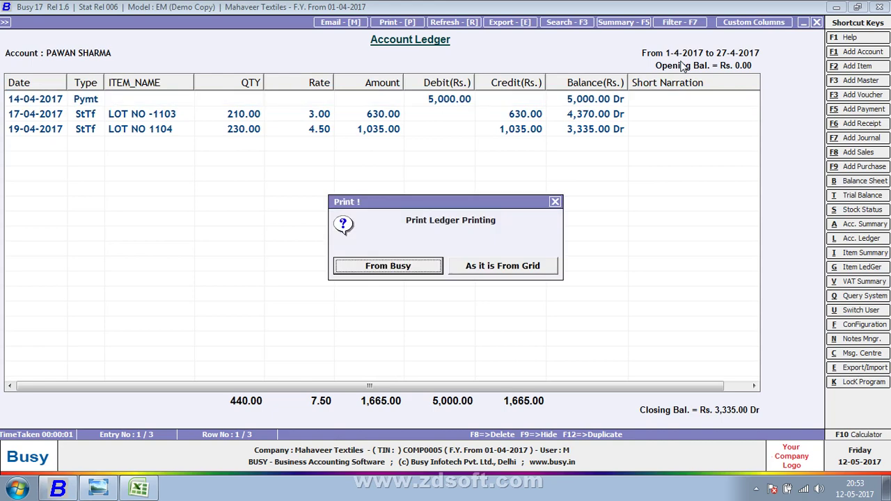
key(Right)
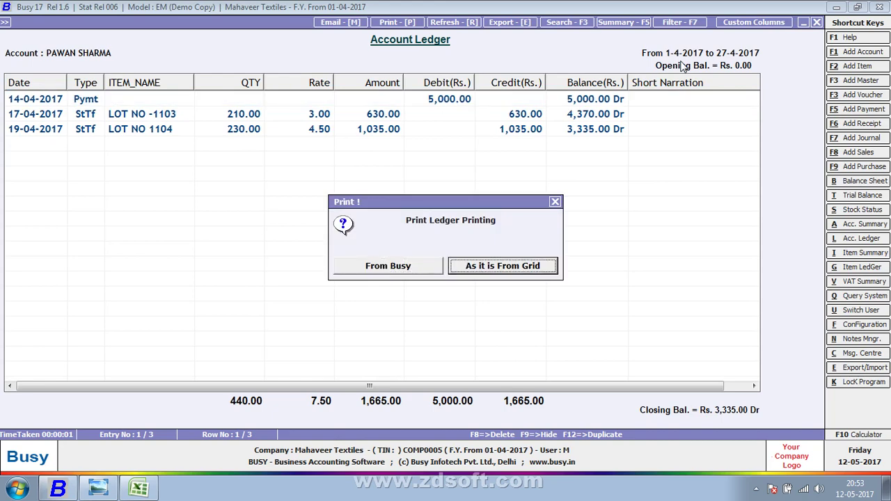
key(Return)
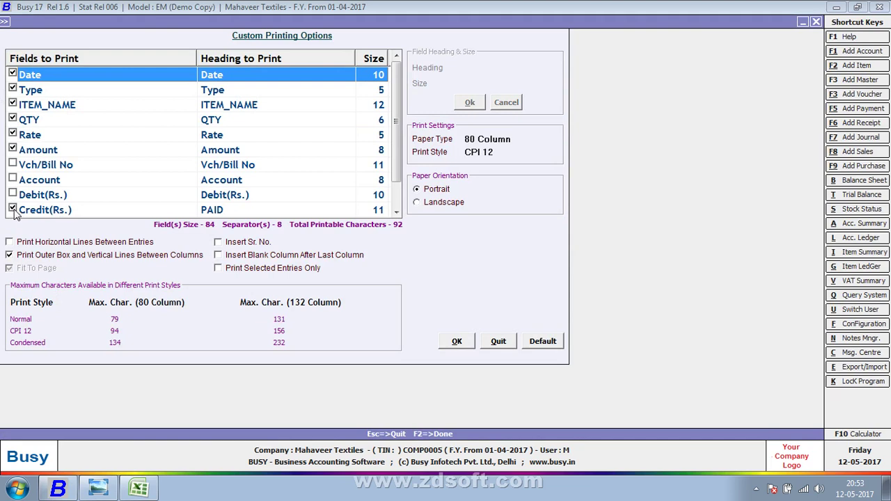
scroll(397, 158, down, 1)
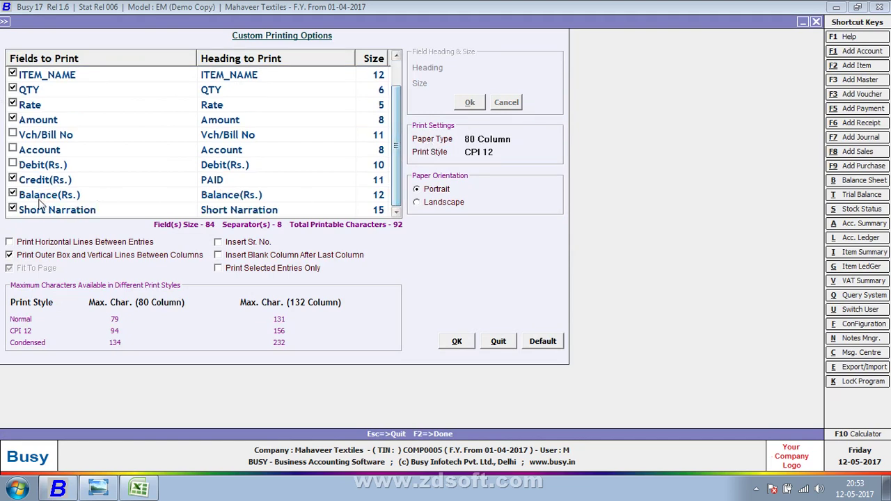
click(12, 209)
click(12, 195)
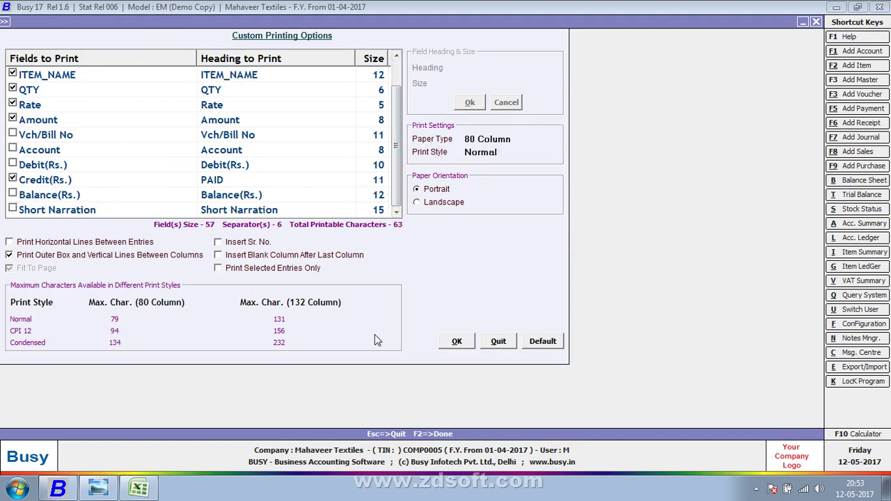
Step: Accept the PAID heading for the Credit(Rs.) field and apply the custom printing options to the ledger printout
click(31, 183)
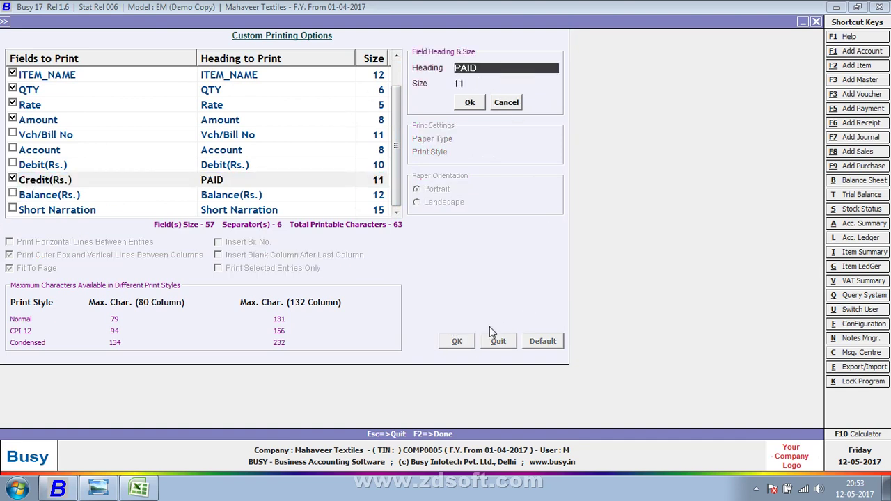
click(471, 104)
click(460, 341)
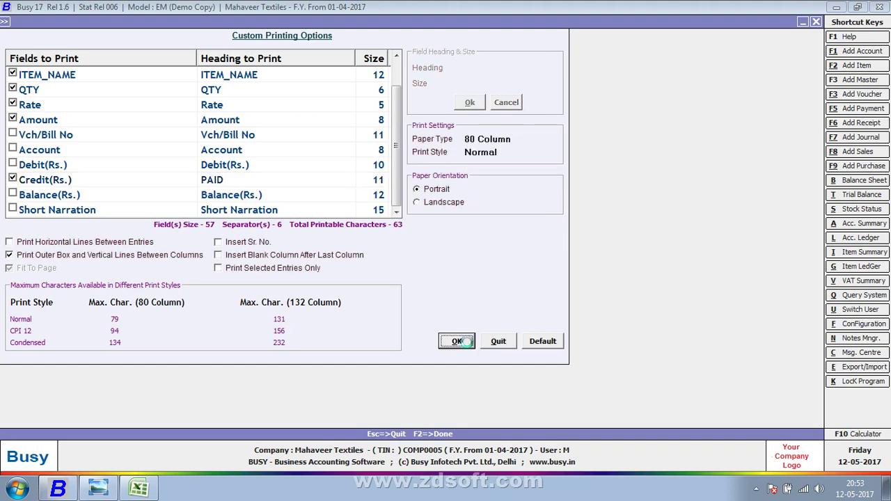
click(126, 89)
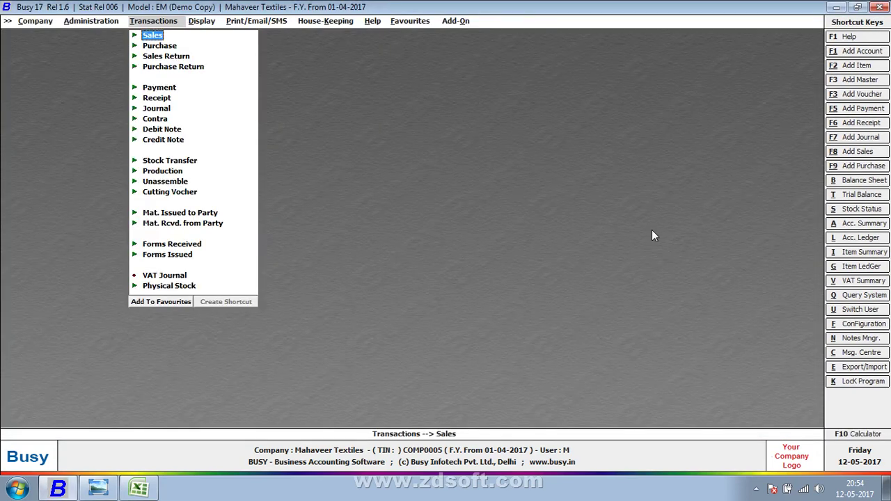
Step: Show the Windows desktop and refresh it
right_click(313, 485)
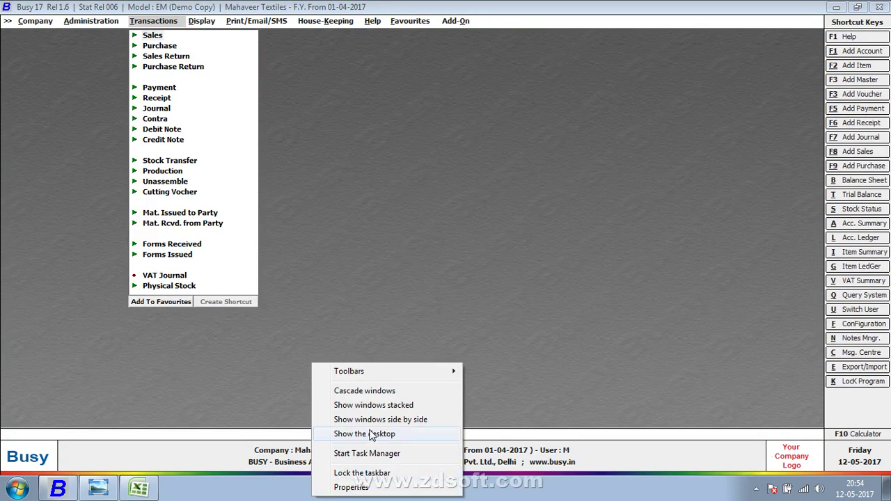
click(344, 436)
right_click(447, 249)
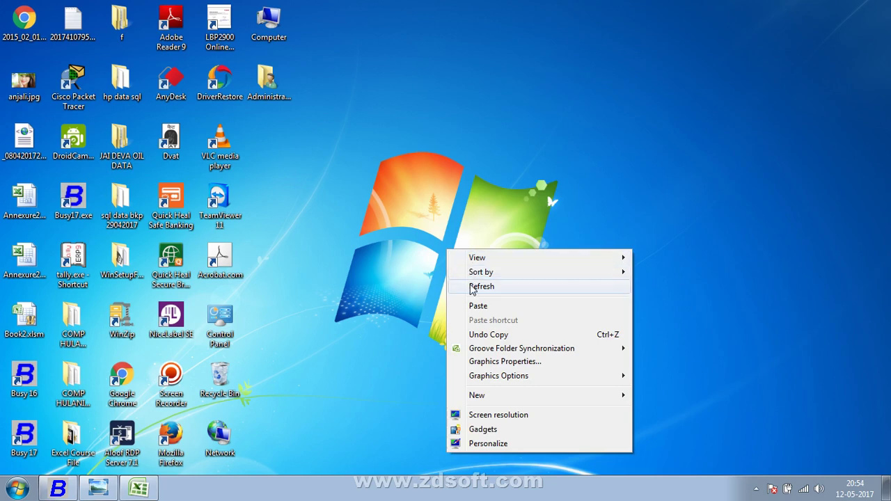
click(464, 286)
click(755, 489)
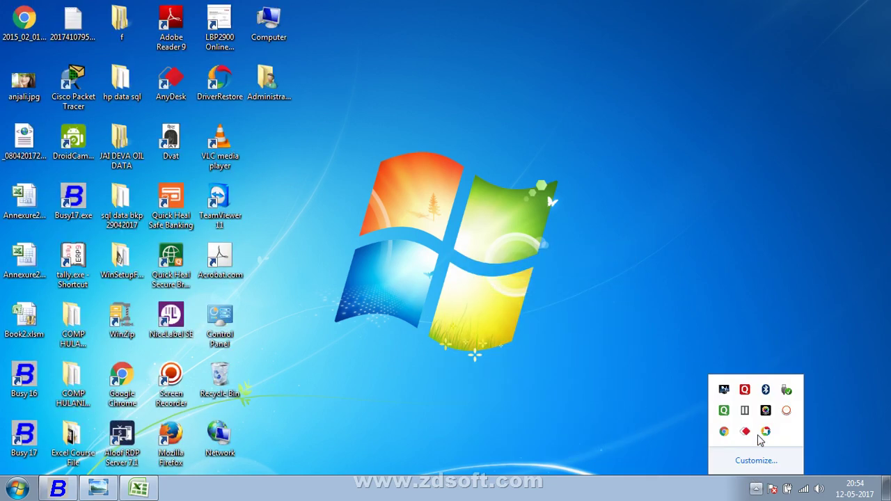
click(787, 411)
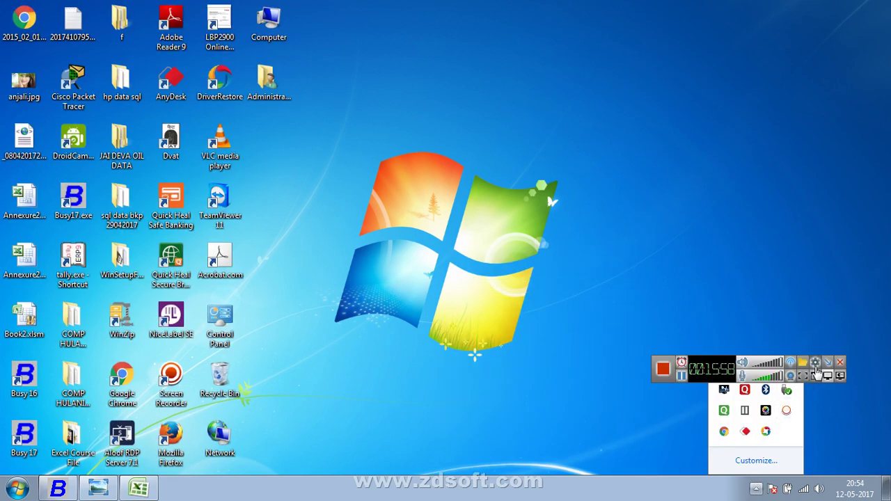